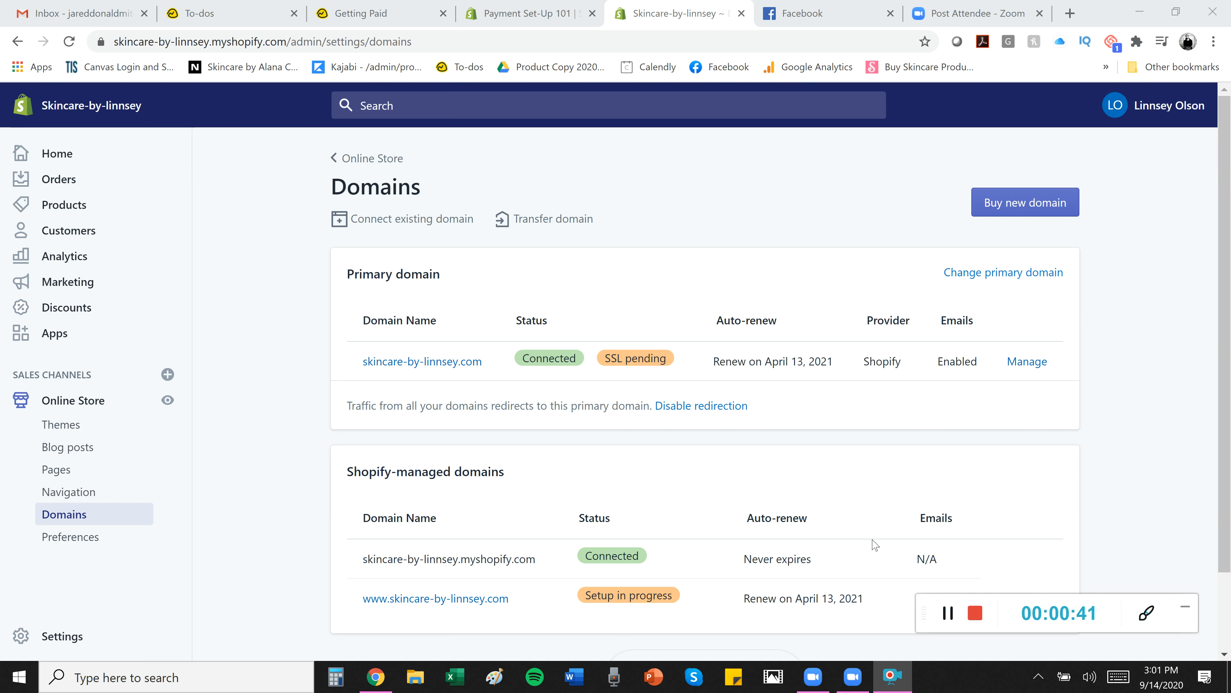
Go from the Domains page to the store's Settings overview.
{"action": "left_click", "coordinate": [54, 637]}
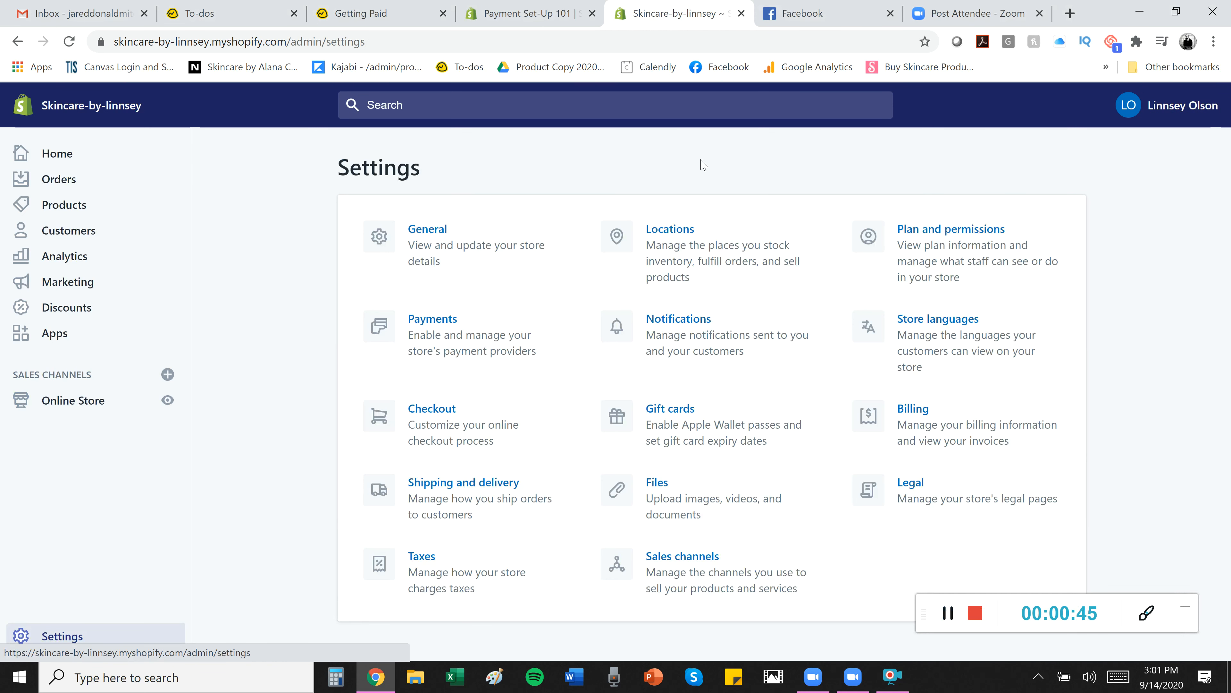
Open Payments and look over Shopify Payments, PayPal Express Checkout and the other provider options.
{"action": "left_click", "coordinate": [941, 612]}
{"action": "left_click", "coordinate": [484, 373]}
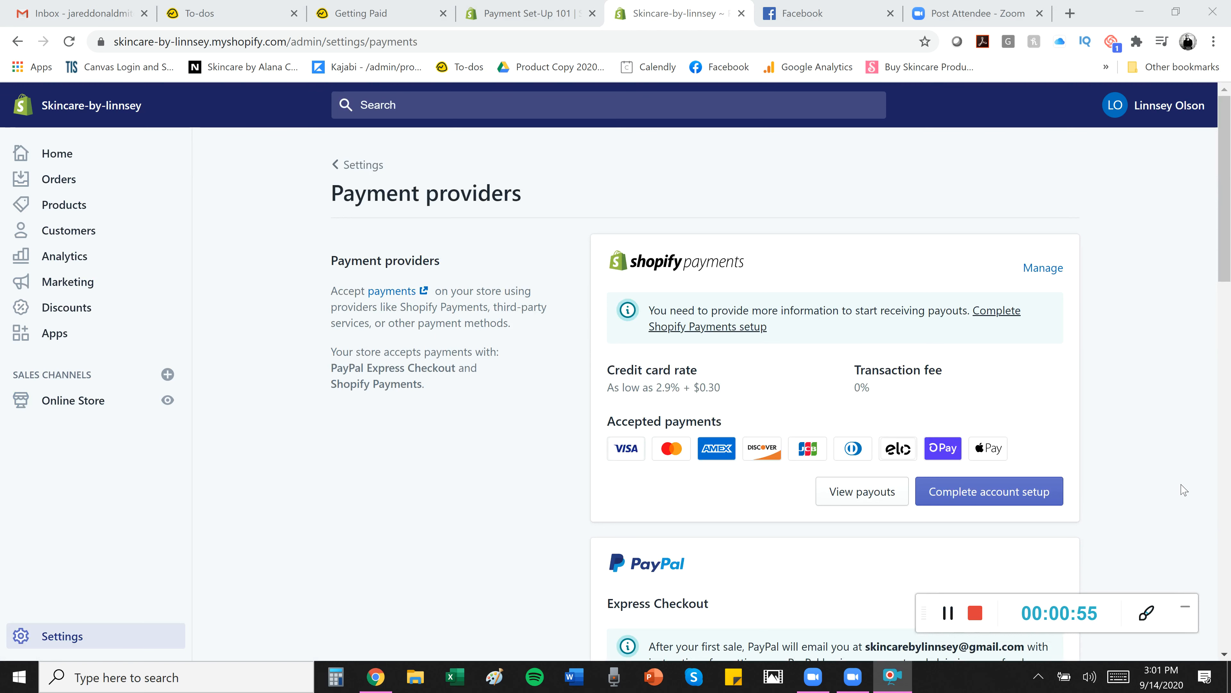
{"action": "scroll", "coordinate": [1204, 389], "scroll_direction": "down", "scroll_amount": 10}
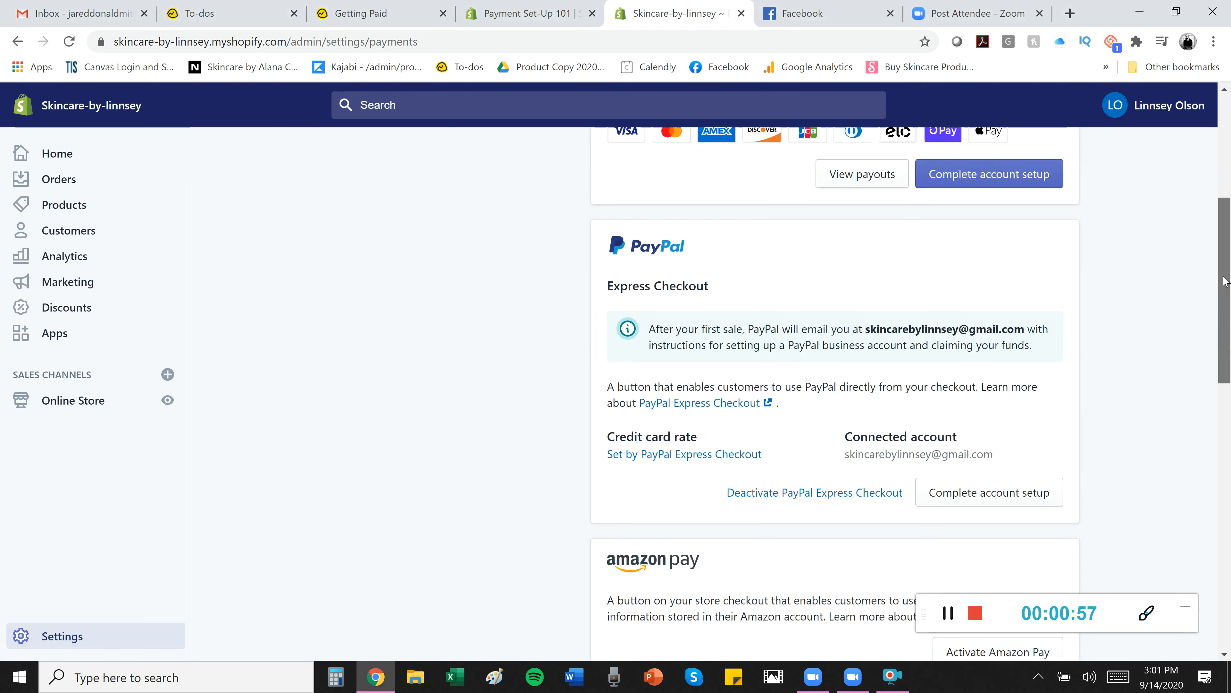
{"action": "scroll", "coordinate": [1204, 389], "scroll_direction": "down", "scroll_amount": 5}
{"action": "scroll", "coordinate": [1203, 291], "scroll_direction": "up", "scroll_amount": 15}
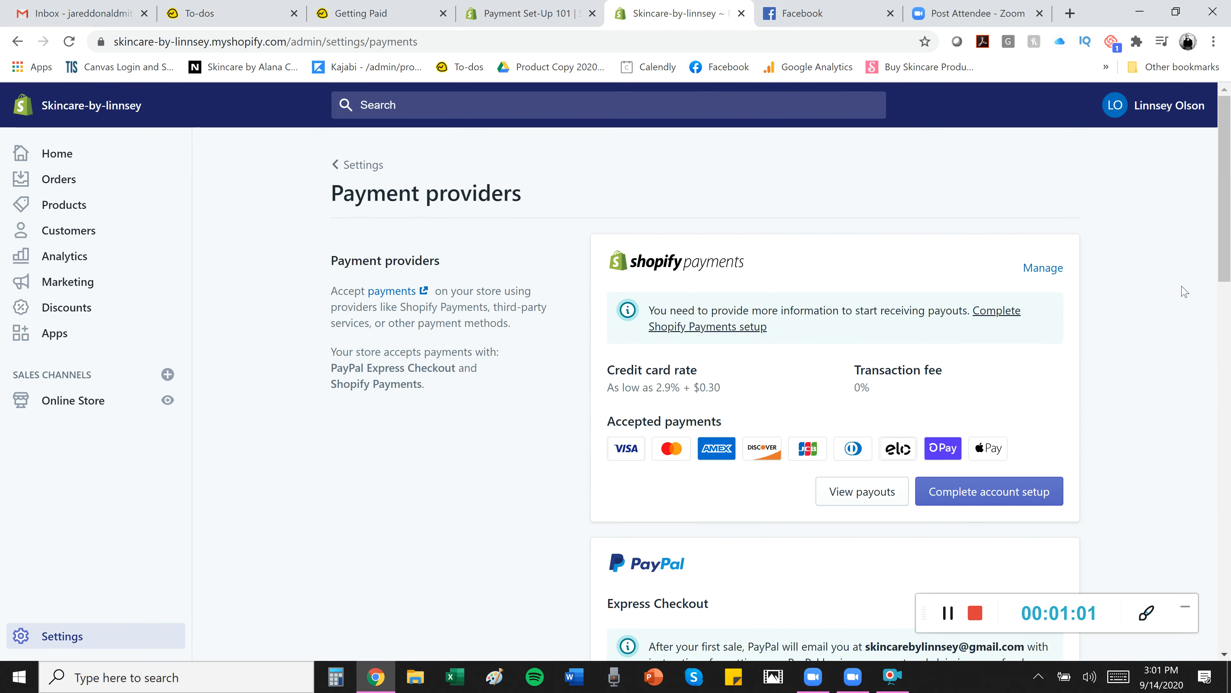
{"action": "left_click", "coordinate": [950, 611]}
{"action": "left_click", "coordinate": [951, 611]}
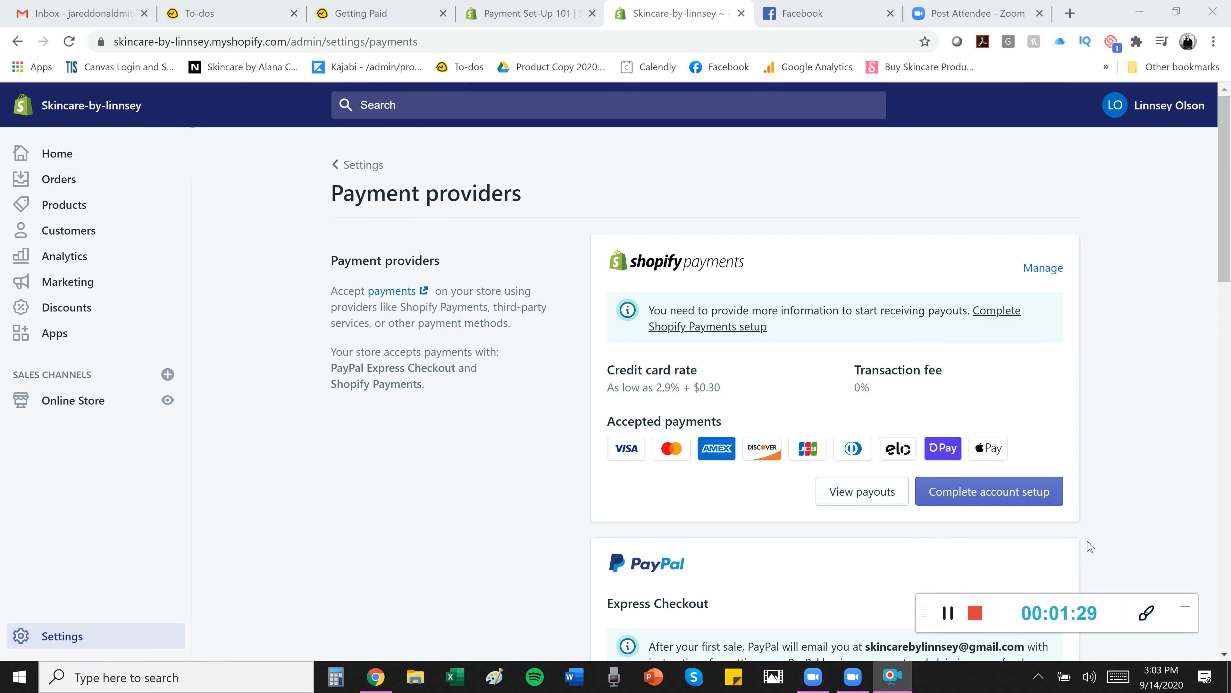
{"action": "mouse_move", "coordinate": [1224, 130]}
{"action": "left_mouse_down"}
{"action": "mouse_move", "coordinate": [1224, 365]}
{"action": "mouse_move", "coordinate": [1224, 128]}
{"action": "left_mouse_up"}
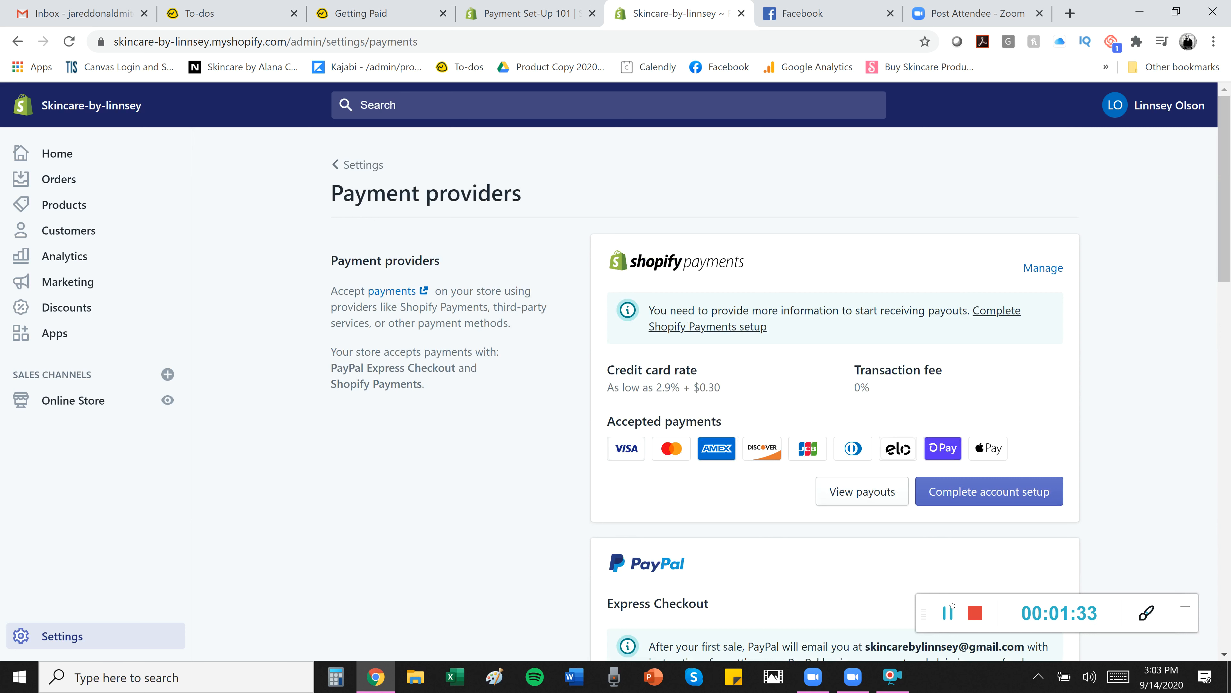
{"action": "left_click", "coordinate": [949, 614]}
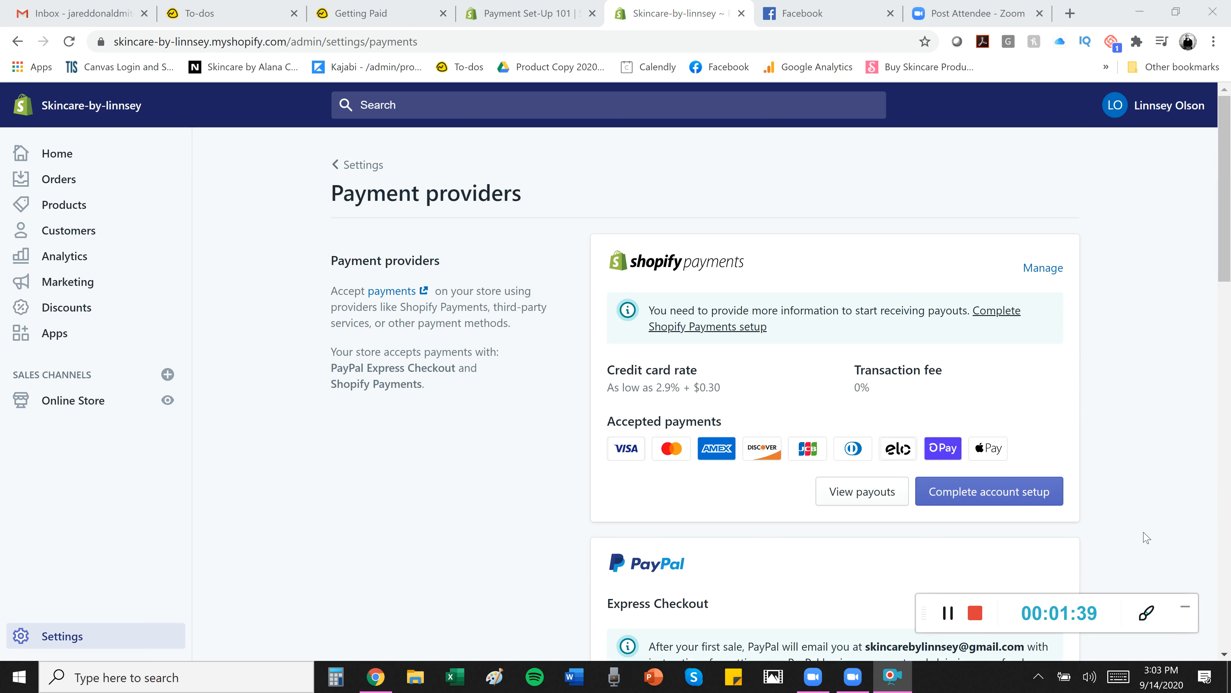
{"action": "left_click", "coordinate": [1031, 505]}
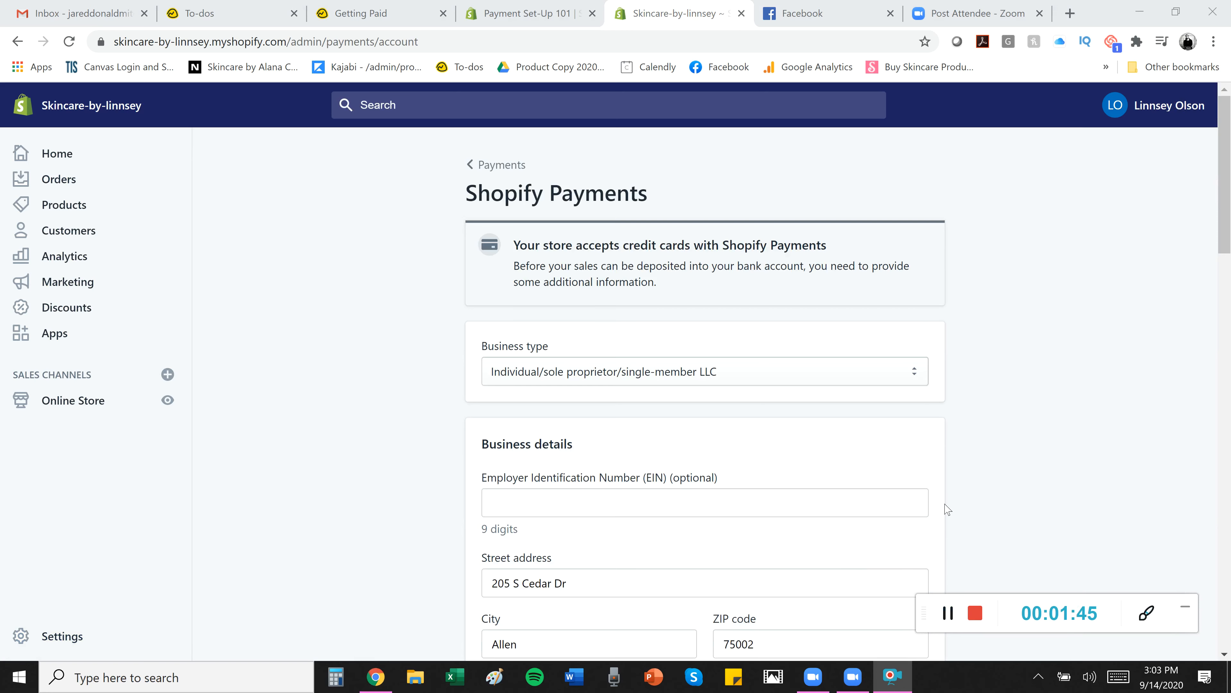
{"action": "left_click_drag", "start_coordinate": [1227, 183], "coordinate": [1192, 585]}
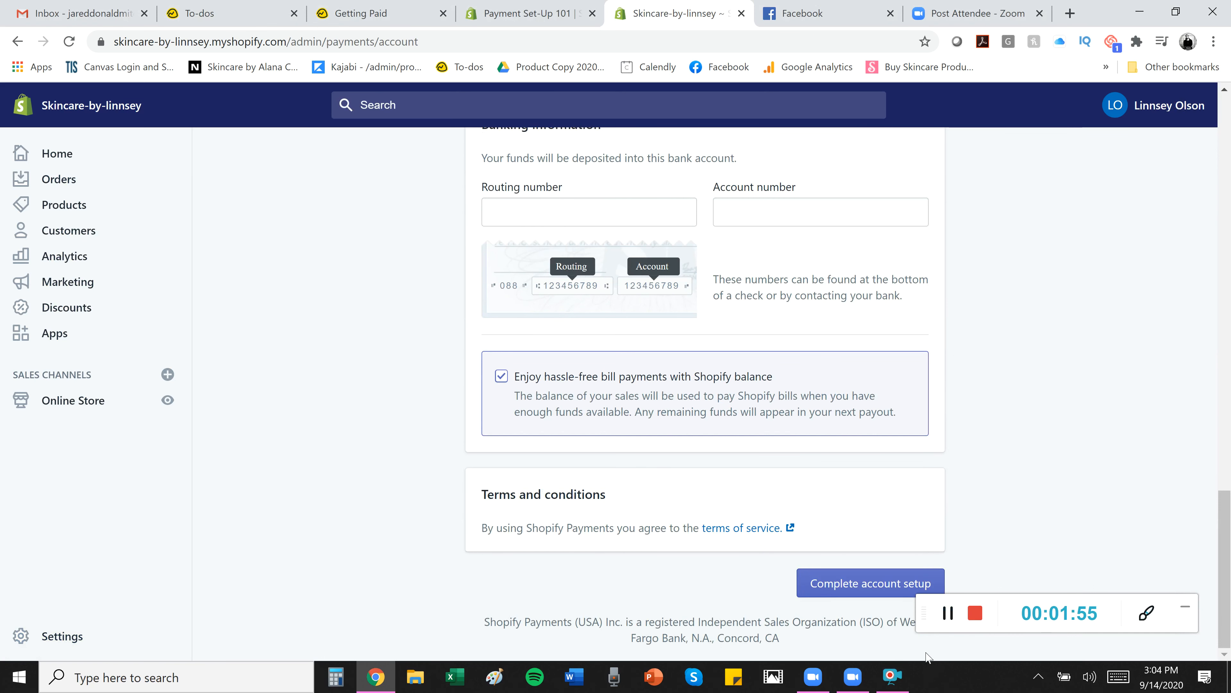
{"action": "left_click", "coordinate": [943, 618]}
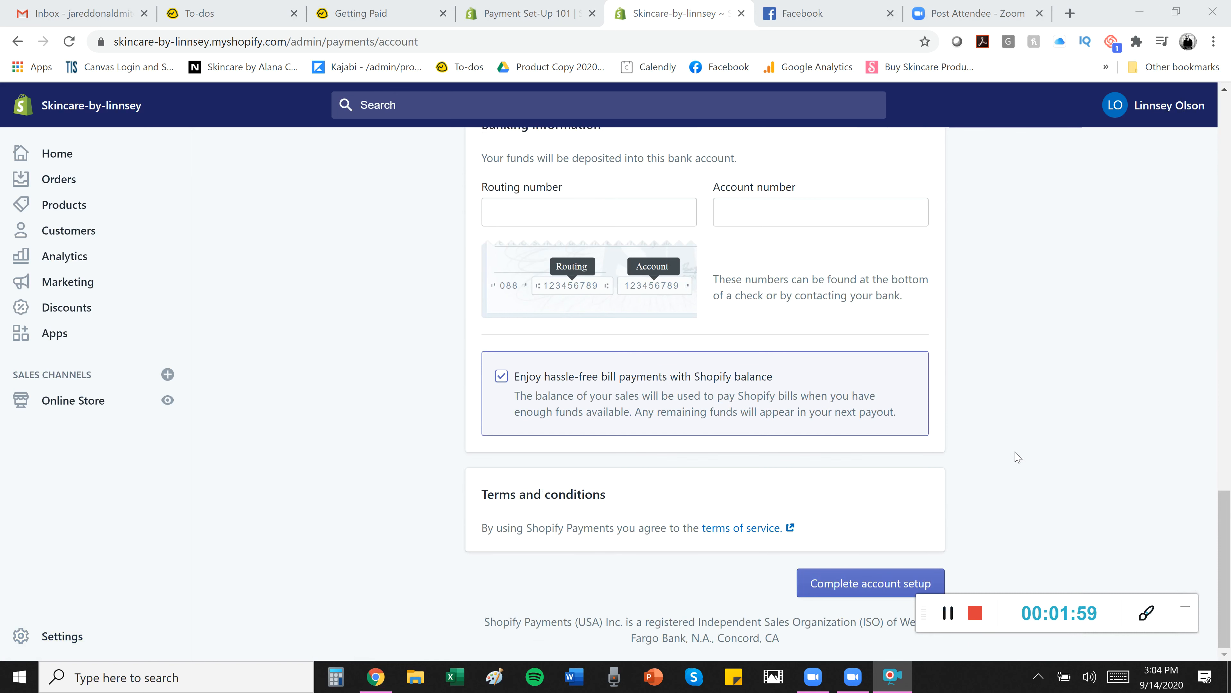
{"action": "left_click_drag", "start_coordinate": [1223, 516], "coordinate": [1213, 370]}
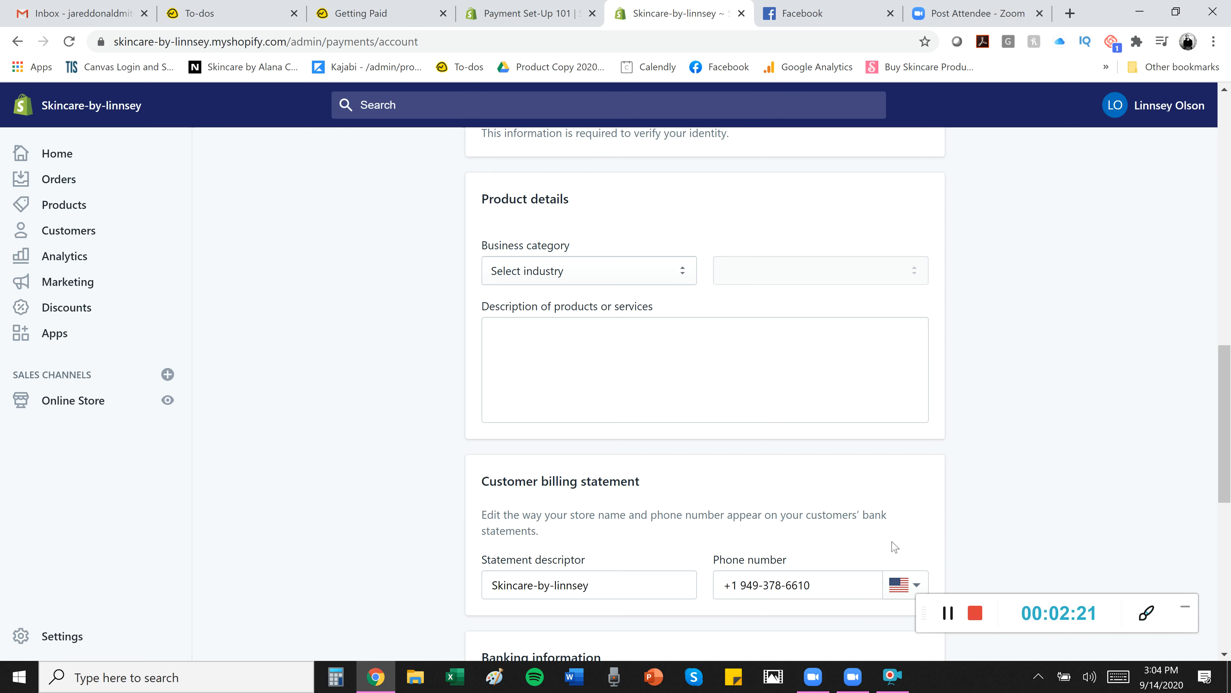
{"action": "left_click", "coordinate": [948, 612]}
{"action": "left_click", "coordinate": [948, 612]}
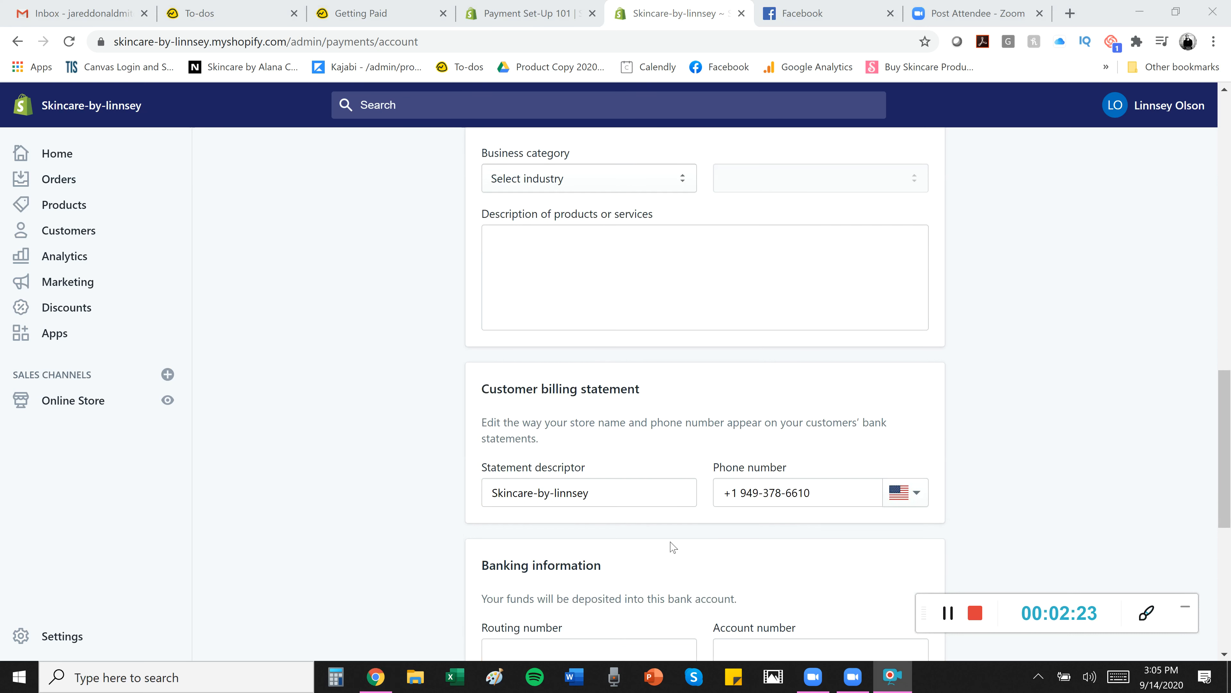
{"action": "left_click_drag", "start_coordinate": [542, 497], "coordinate": [446, 491]}
{"action": "left_click_drag", "start_coordinate": [840, 489], "coordinate": [457, 509]}
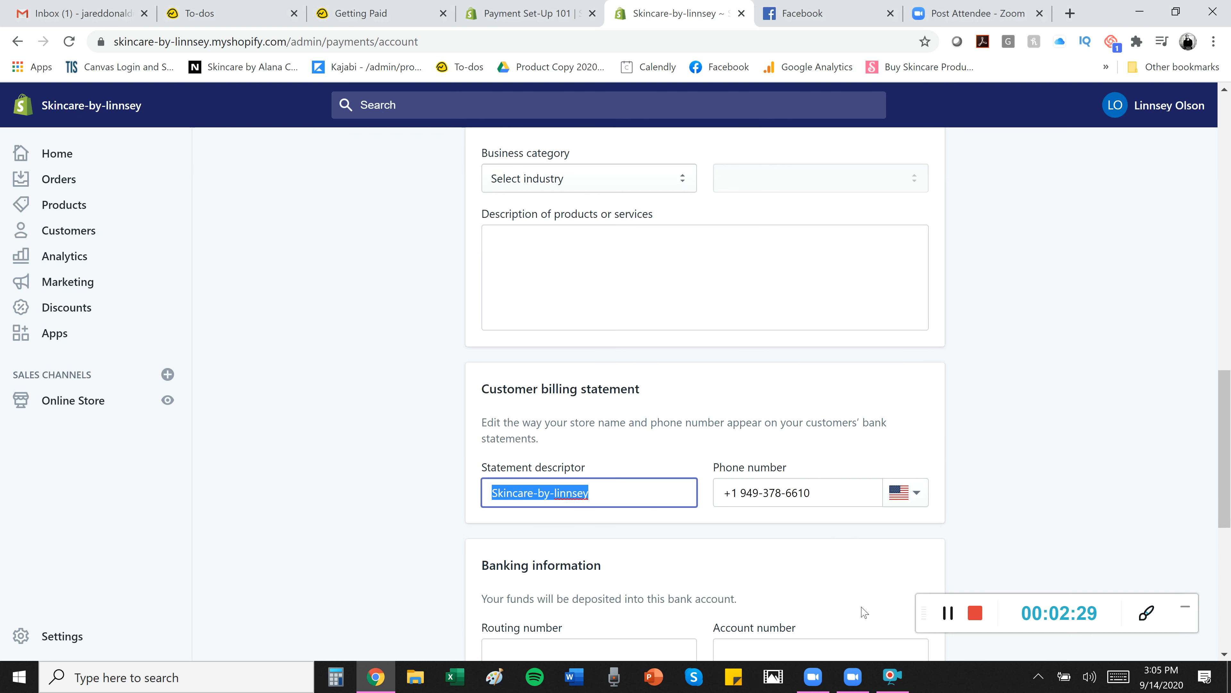
{"action": "left_click", "coordinate": [948, 613]}
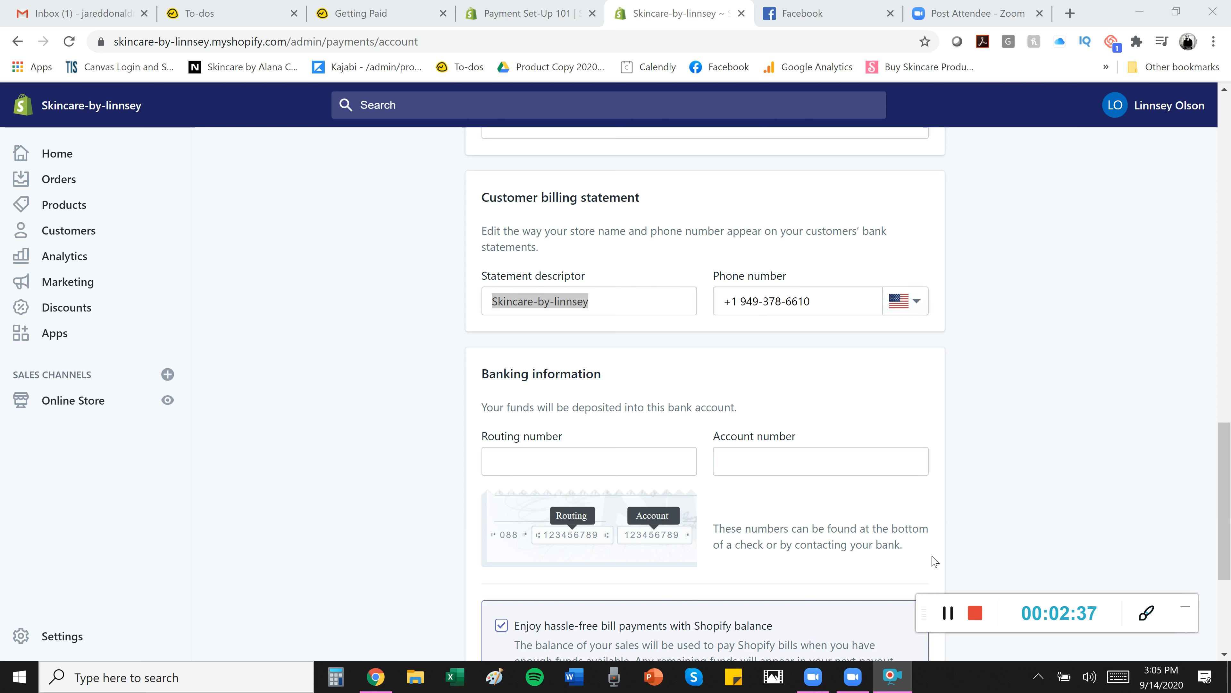
{"action": "left_click", "coordinate": [948, 613]}
{"action": "left_click", "coordinate": [948, 612]}
{"action": "scroll", "coordinate": [879, 583], "scroll_direction": "down", "scroll_amount": 5}
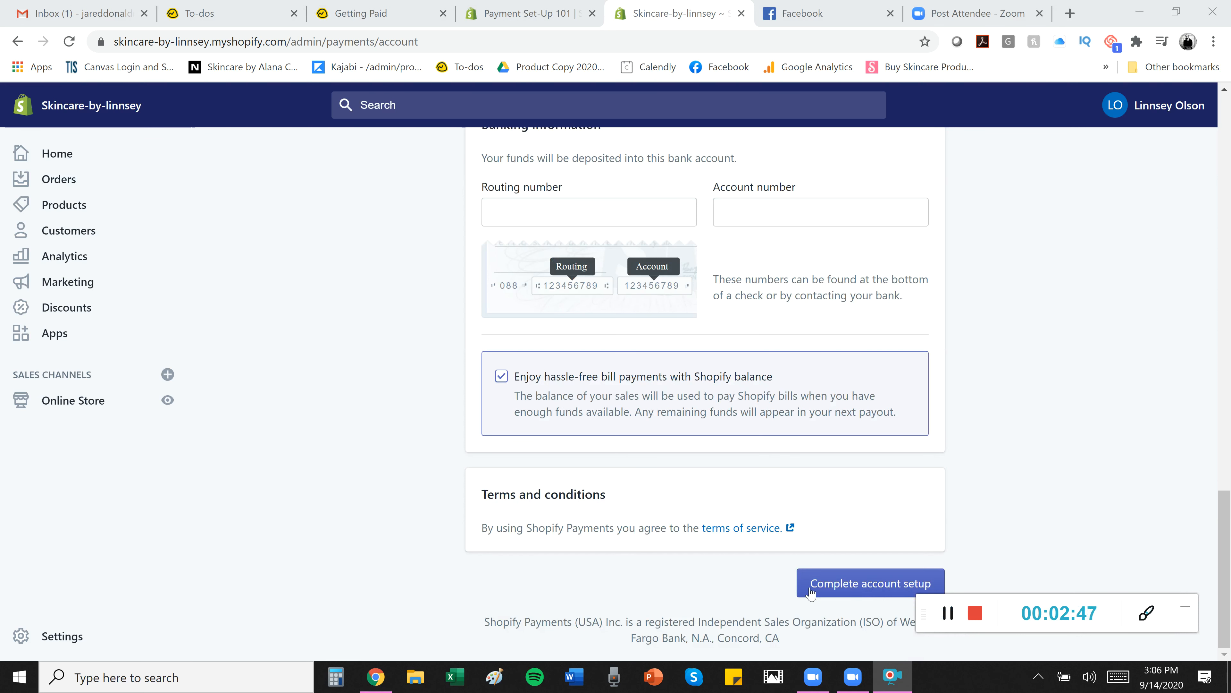
{"action": "left_click", "coordinate": [855, 582]}
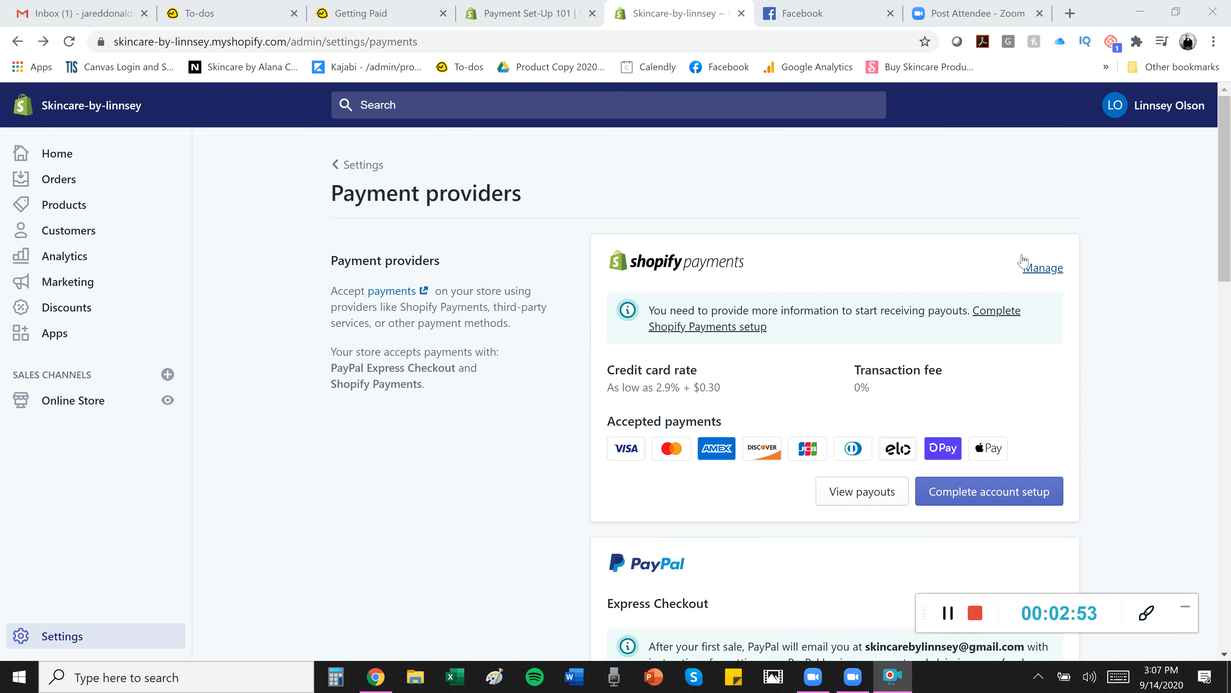
{"action": "left_click", "coordinate": [1036, 267]}
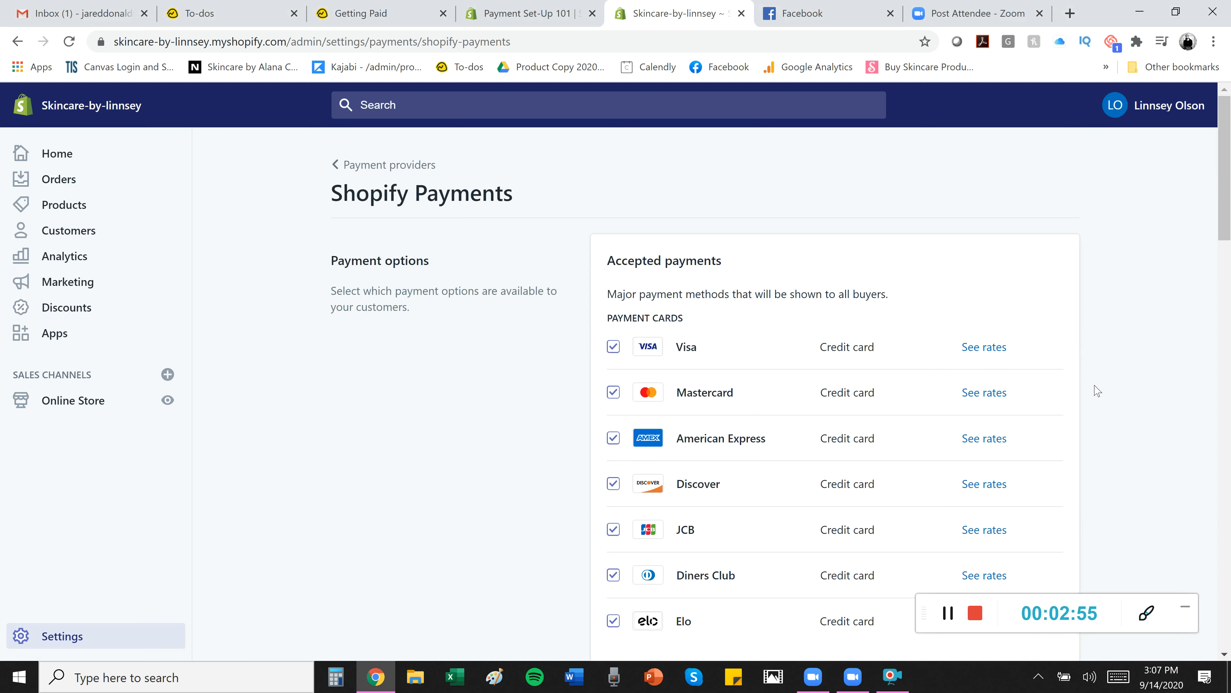
Check Shopify Payments accepted payments, currencies, business-day payout schedule and the 'shopify' statement descriptor.
{"action": "scroll", "coordinate": [704, 476], "scroll_direction": "down", "scroll_amount": 1}
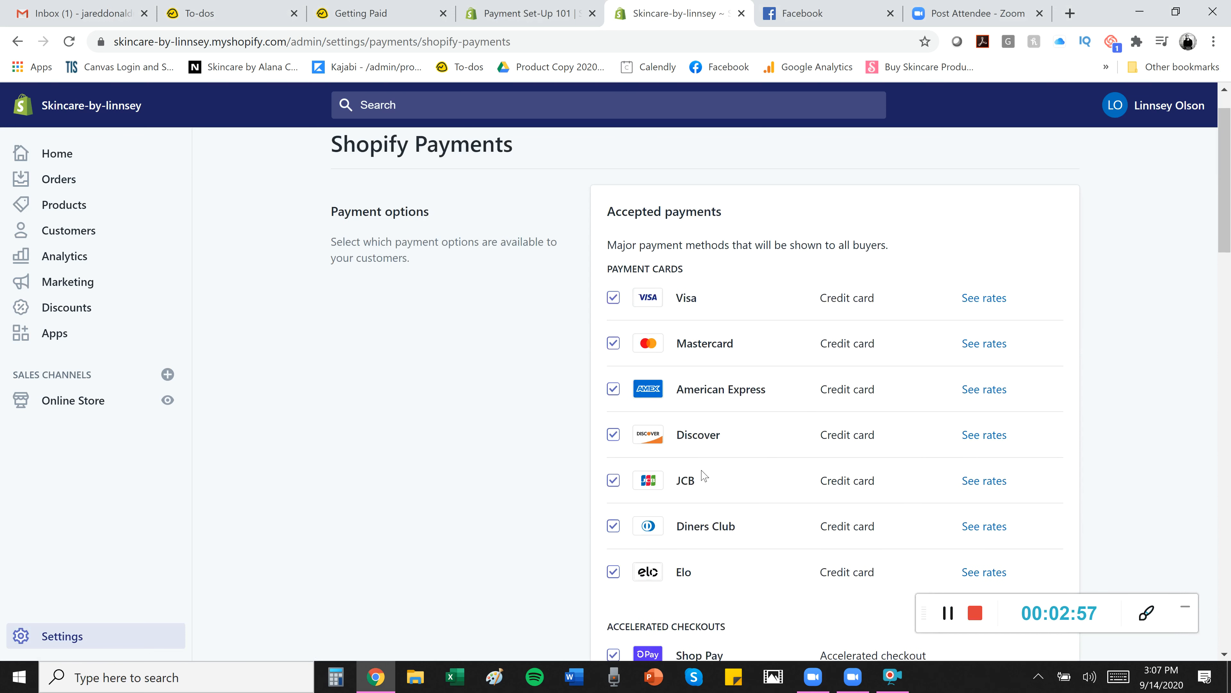
{"action": "scroll", "coordinate": [704, 475], "scroll_direction": "down", "scroll_amount": 3}
{"action": "scroll", "coordinate": [554, 467], "scroll_direction": "down", "scroll_amount": 3}
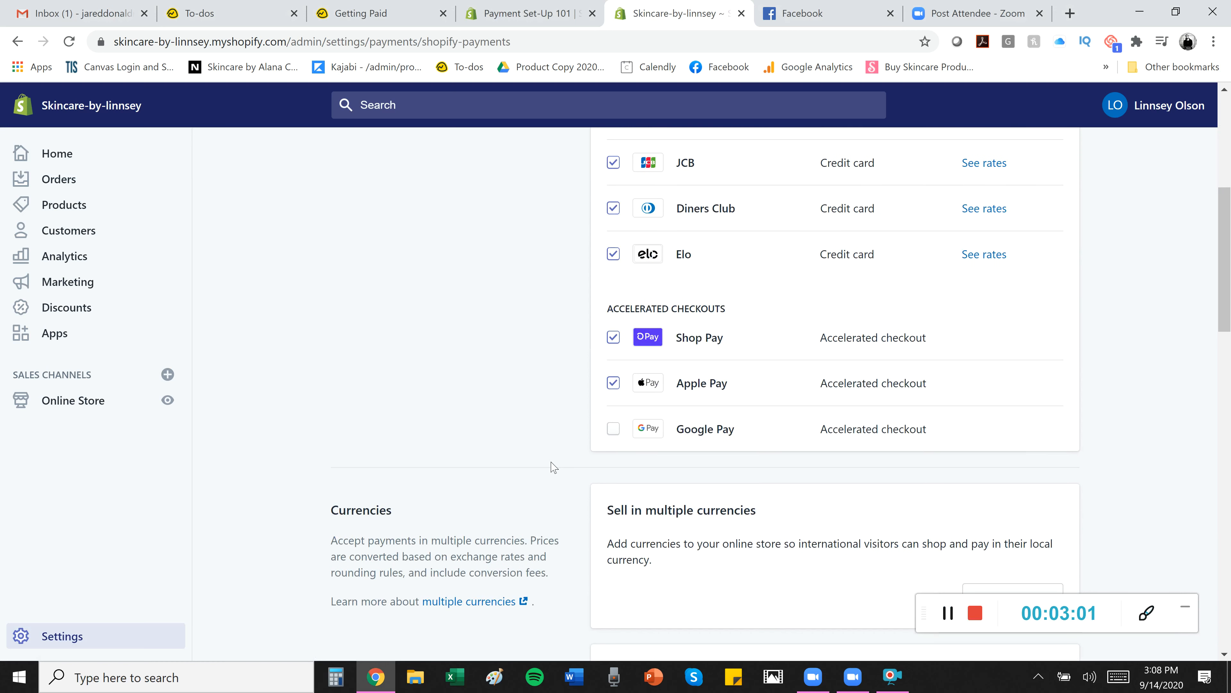
{"action": "scroll", "coordinate": [554, 467], "scroll_direction": "down", "scroll_amount": 2}
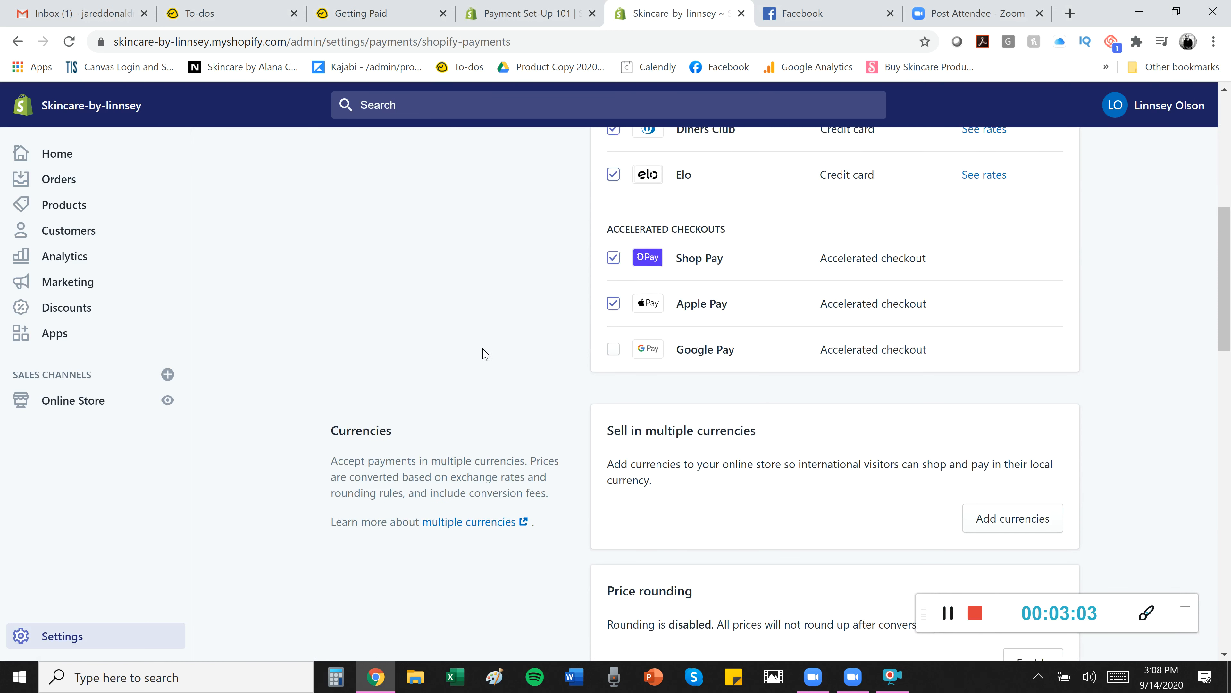
{"action": "scroll", "coordinate": [485, 354], "scroll_direction": "down", "scroll_amount": 2}
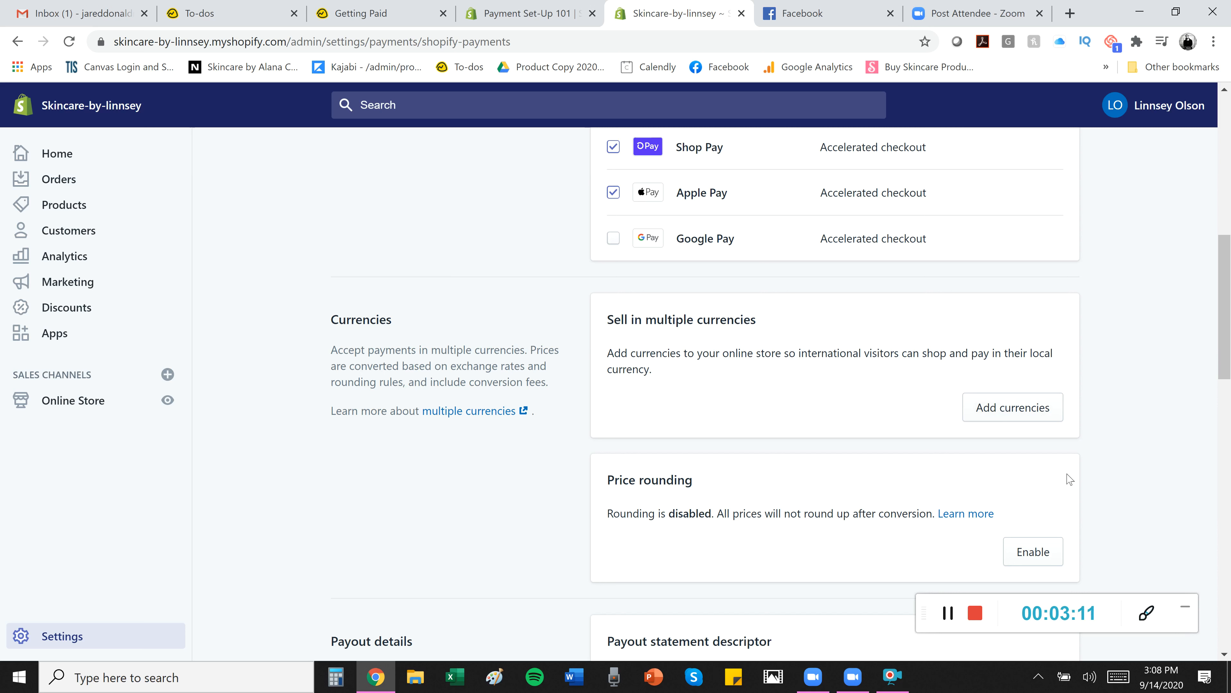
{"action": "scroll", "coordinate": [953, 580], "scroll_direction": "down", "scroll_amount": 3}
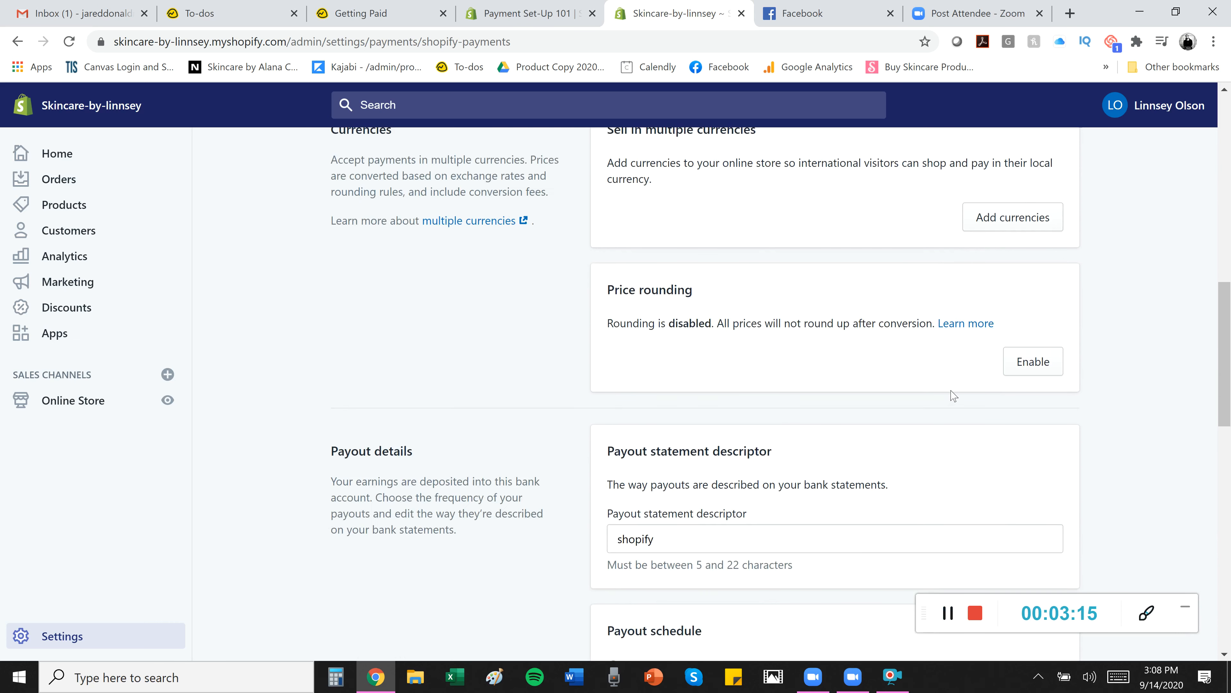
{"action": "scroll", "coordinate": [954, 396], "scroll_direction": "down", "scroll_amount": 3}
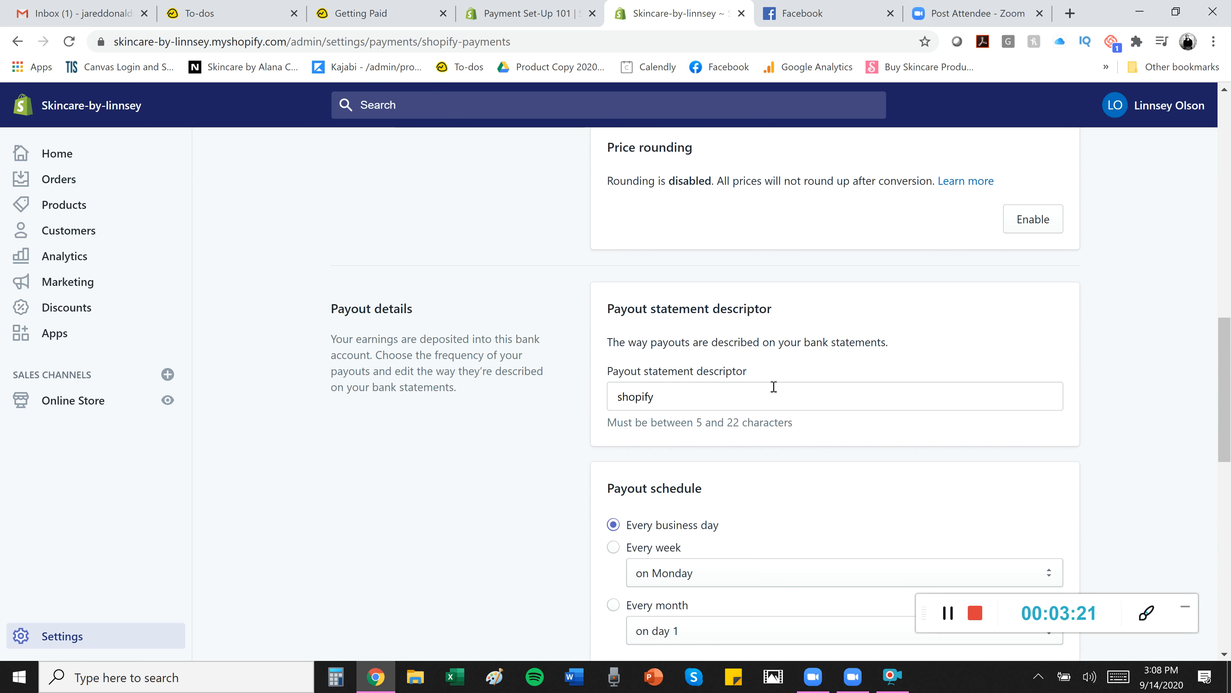
{"action": "scroll", "coordinate": [785, 497], "scroll_direction": "down", "scroll_amount": 3}
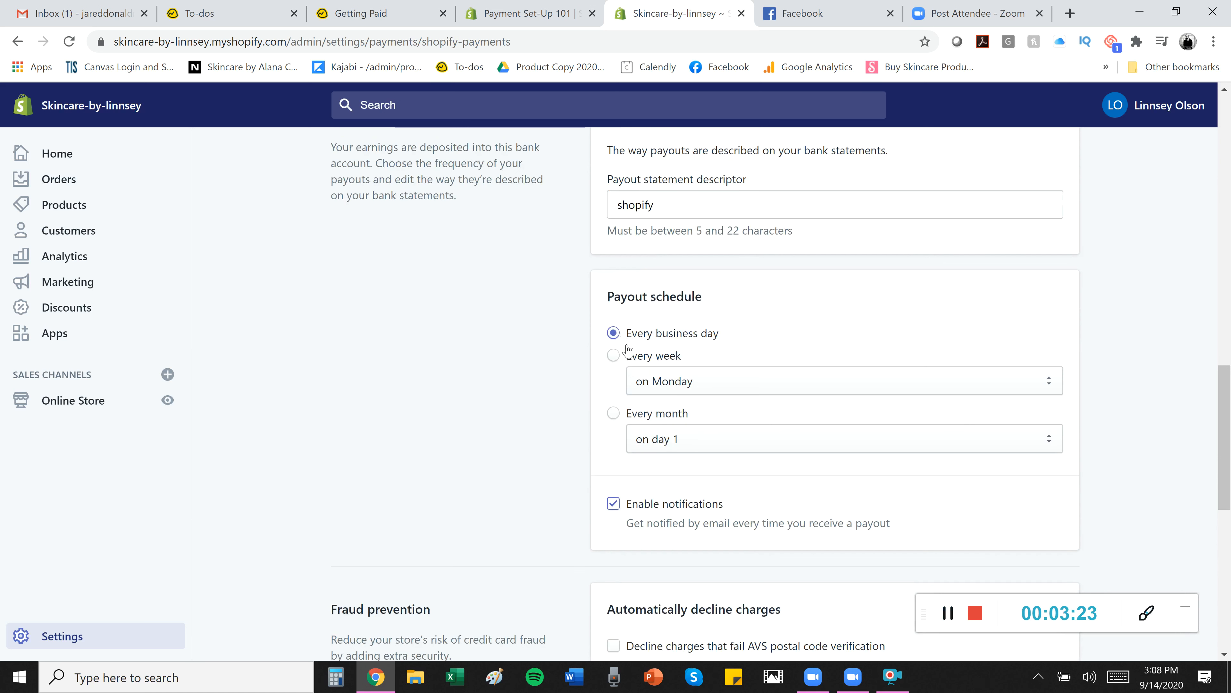
Tick the Fraud prevention options to decline failed AVS postal code and CVV checks, then save.
{"action": "scroll", "coordinate": [616, 424], "scroll_direction": "down", "scroll_amount": 2}
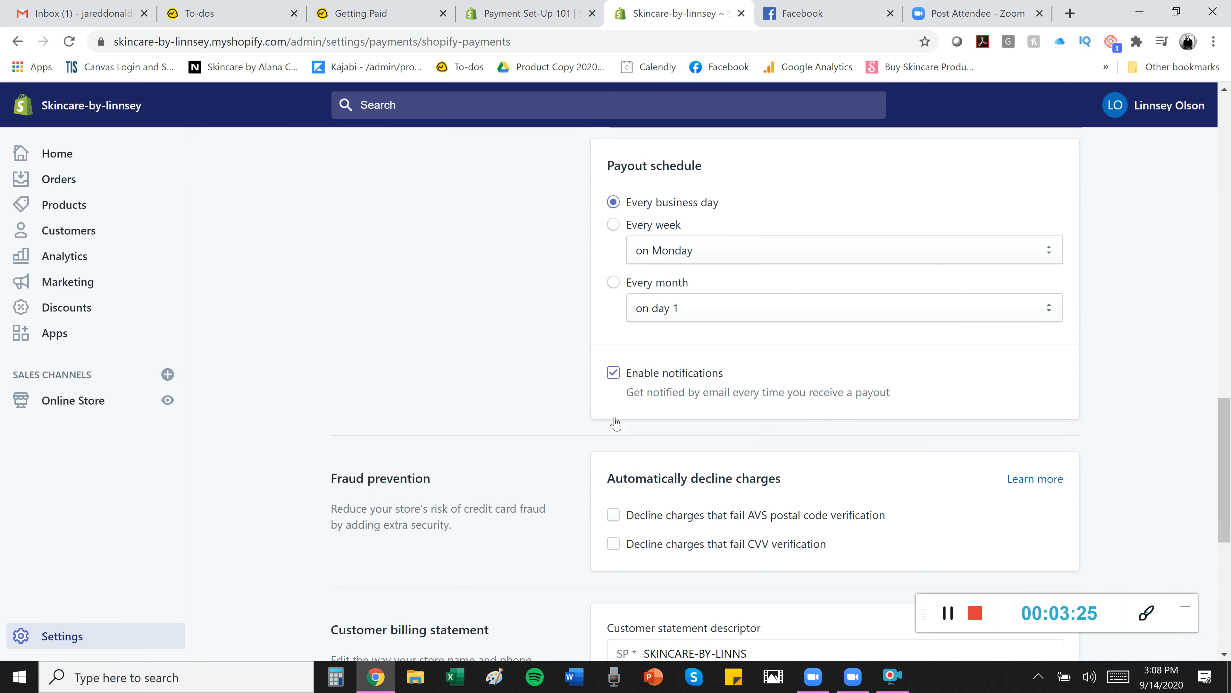
{"action": "scroll", "coordinate": [651, 429], "scroll_direction": "down", "scroll_amount": 3}
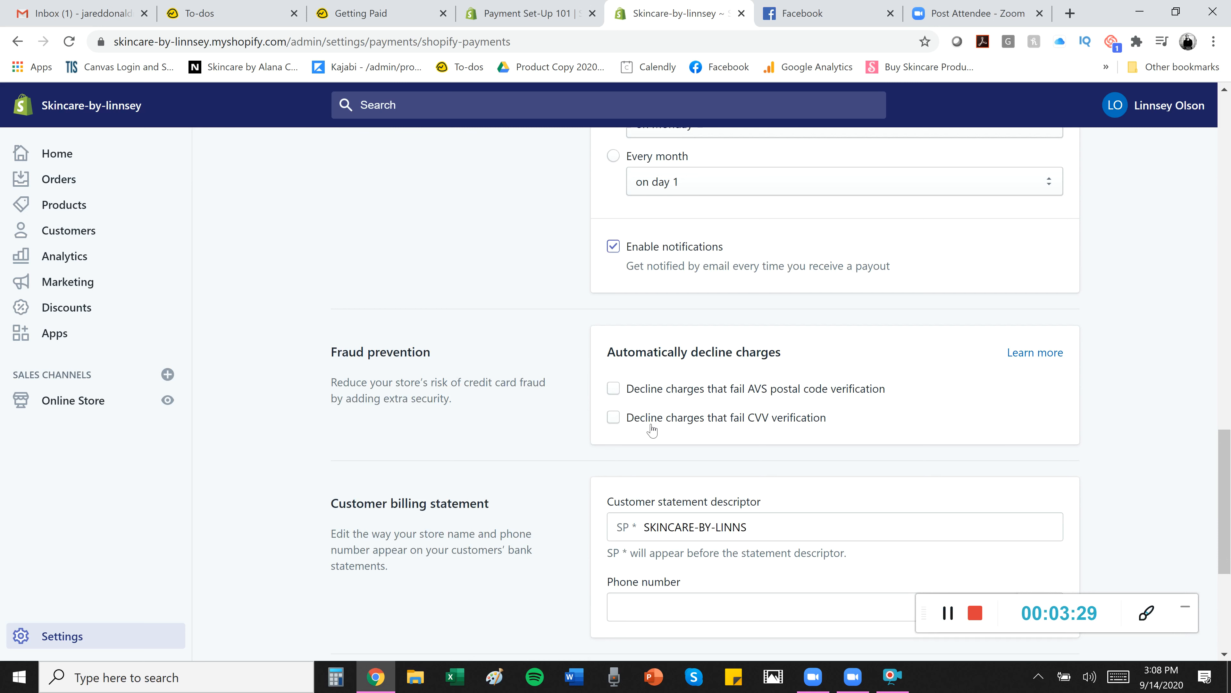
{"action": "scroll", "coordinate": [921, 567], "scroll_direction": "down", "scroll_amount": 3}
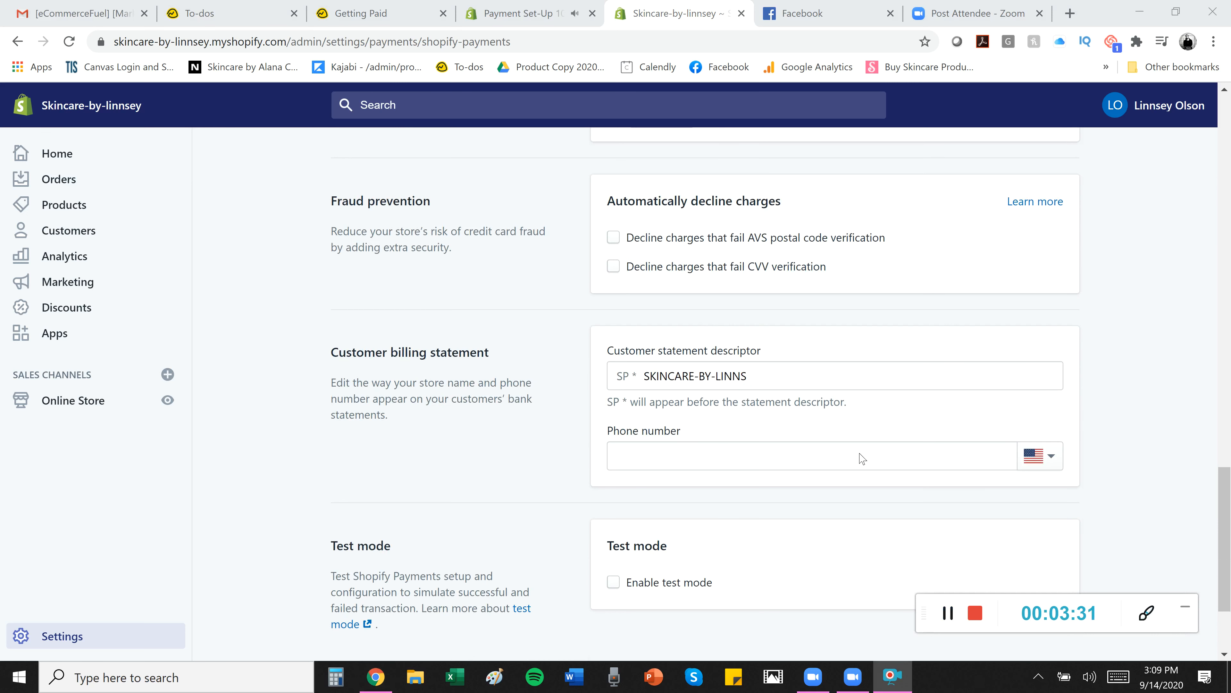
{"action": "left_click", "coordinate": [625, 238]}
{"action": "left_click", "coordinate": [613, 267]}
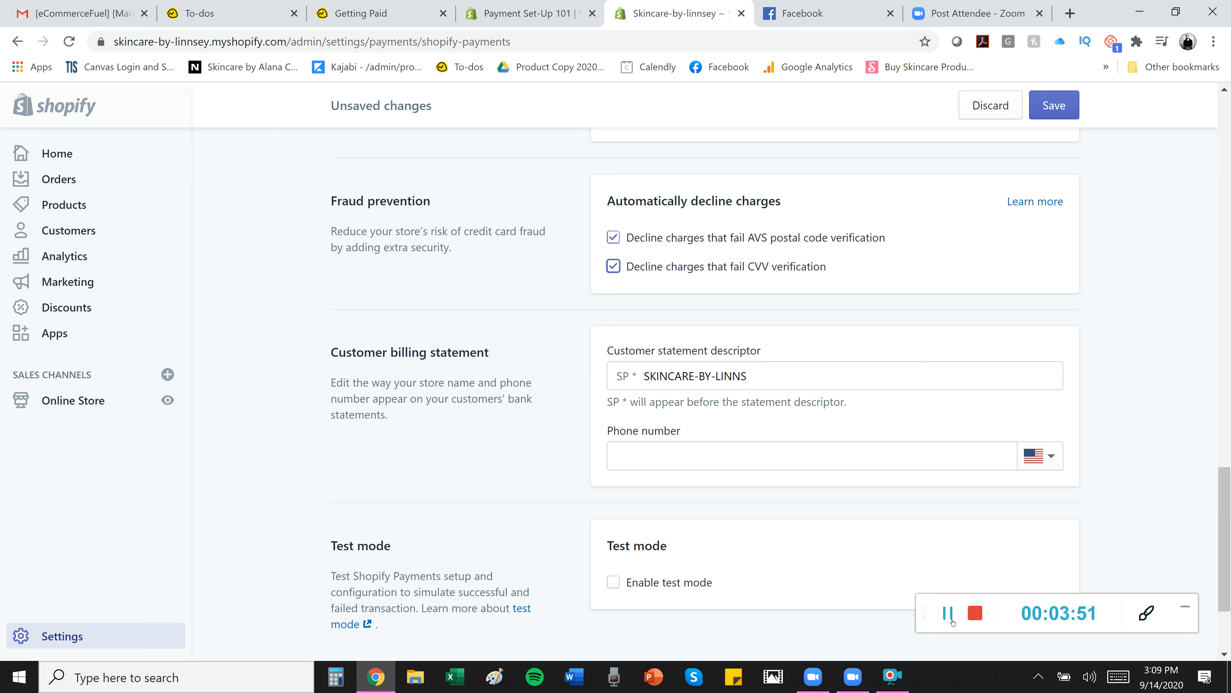
{"action": "scroll", "coordinate": [842, 535], "scroll_direction": "down", "scroll_amount": 3}
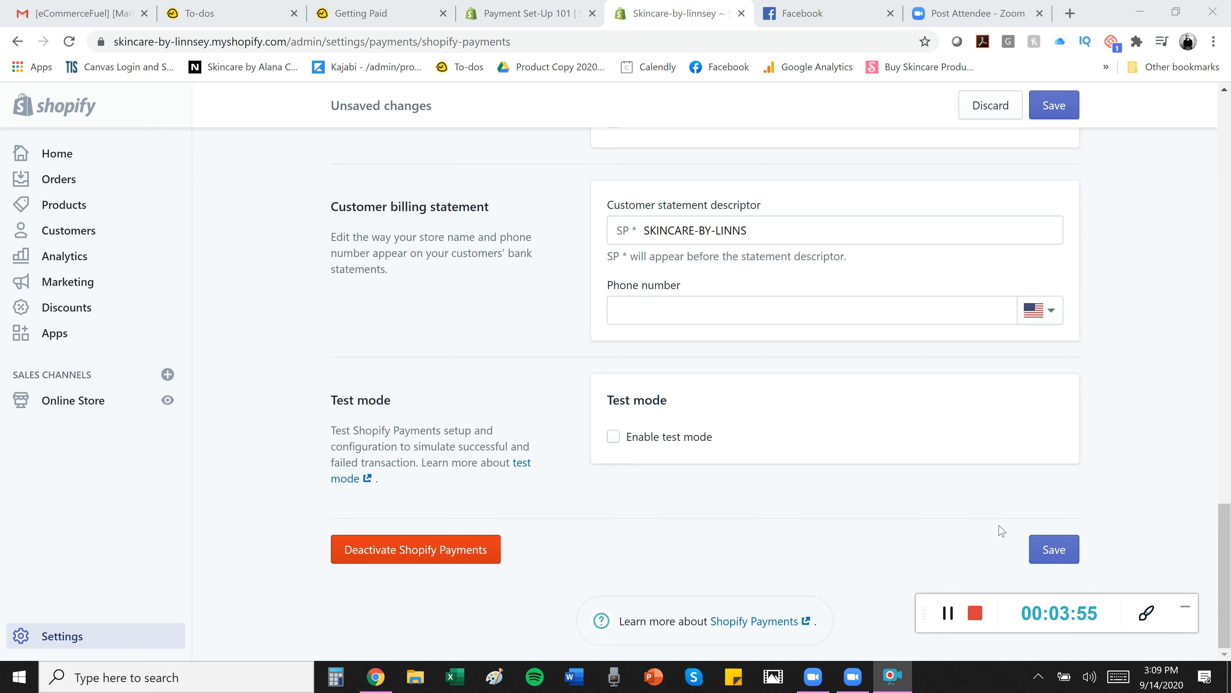
{"action": "left_click", "coordinate": [948, 612]}
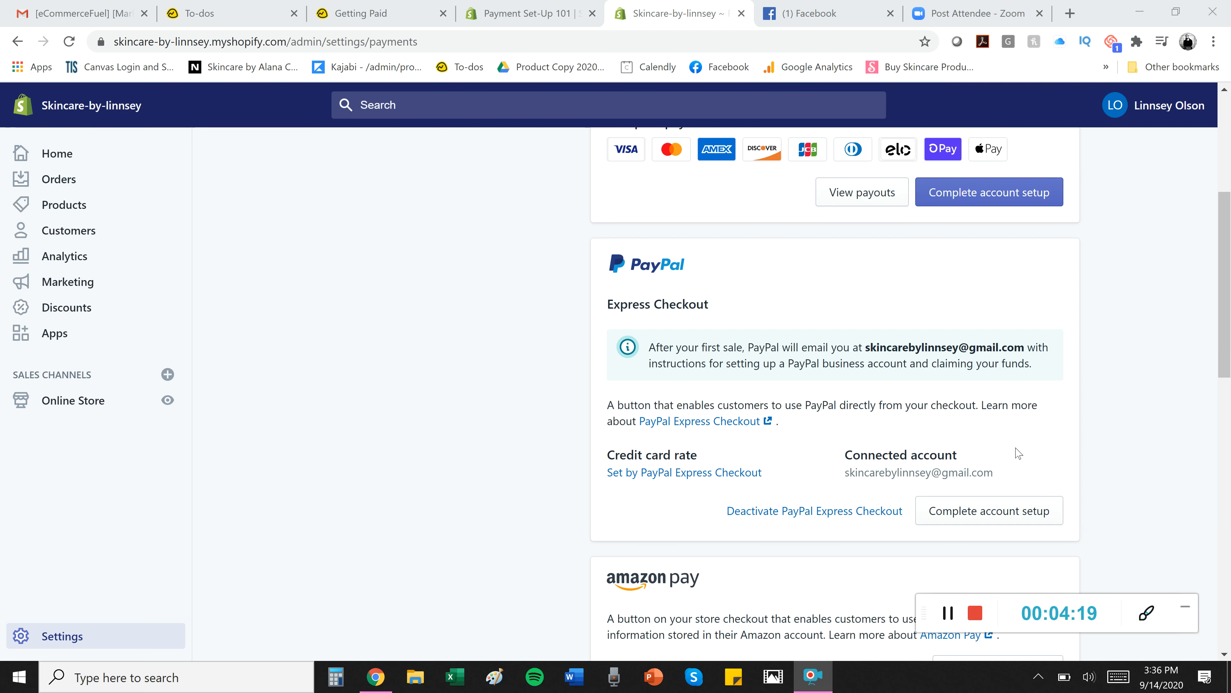
Open PayPal's account setup page for Express Checkout in a new tab, then return to Shopify admin.
{"action": "left_click", "coordinate": [1005, 523]}
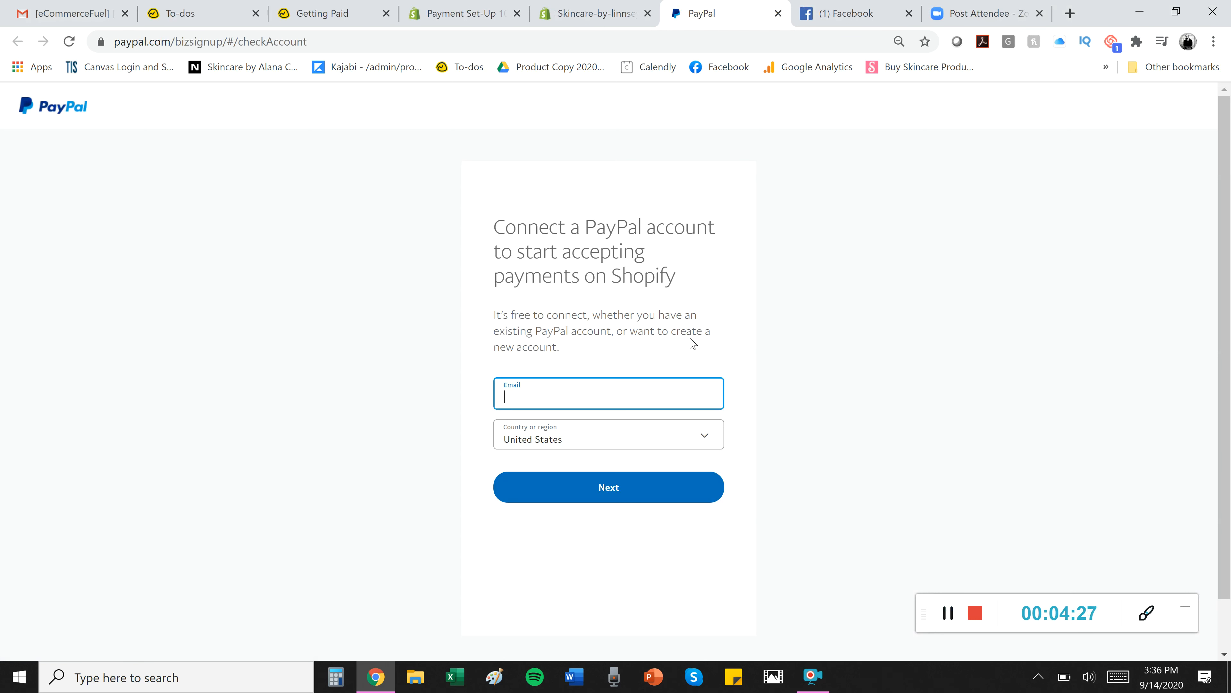
{"action": "left_click", "coordinate": [614, 5]}
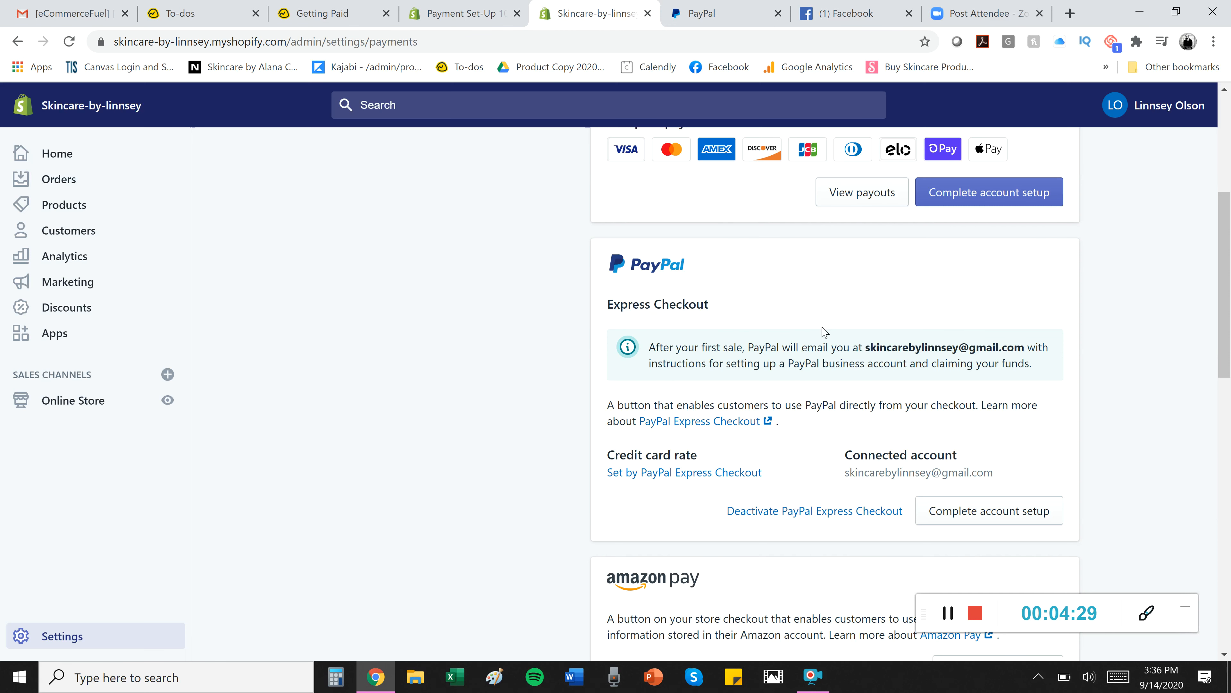
{"action": "scroll", "coordinate": [833, 396], "scroll_direction": "down", "scroll_amount": 5}
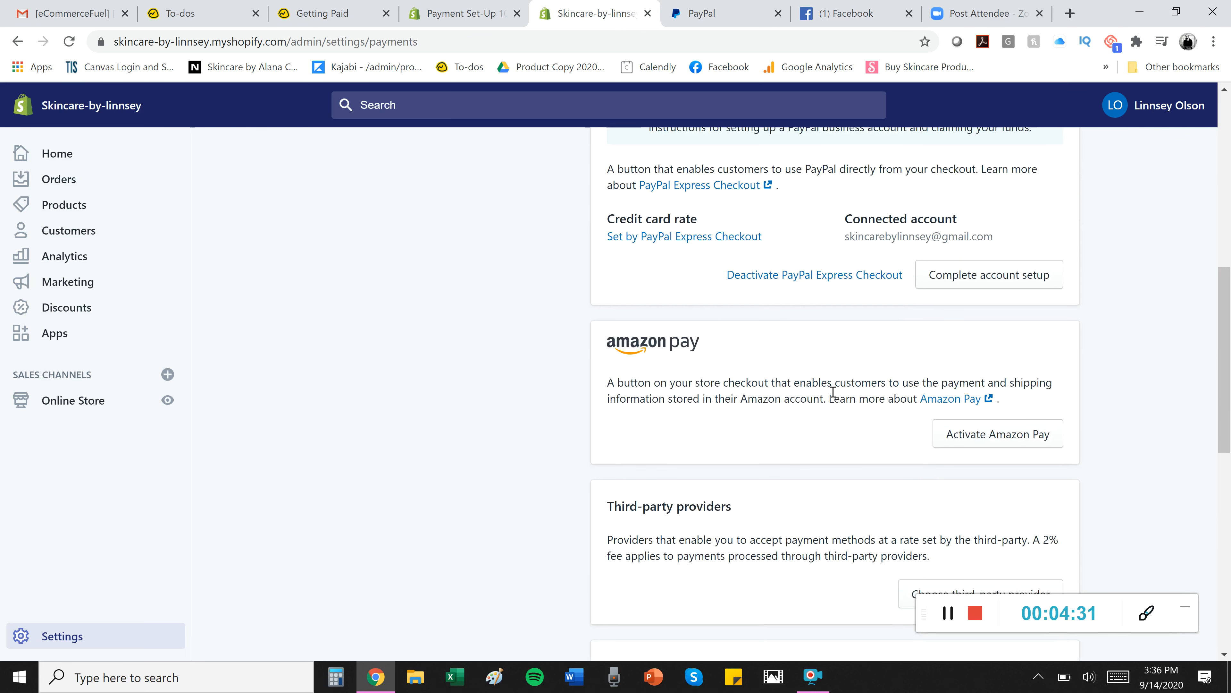
{"action": "scroll", "coordinate": [833, 392], "scroll_direction": "down", "scroll_amount": 1}
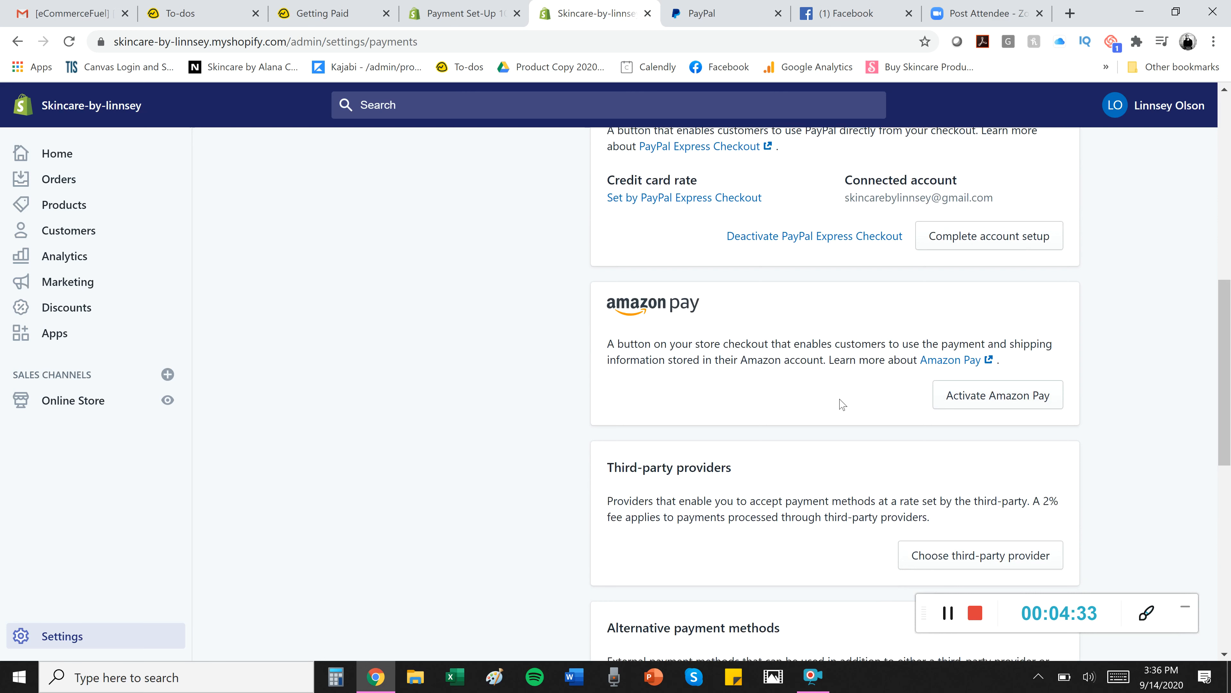
{"action": "scroll", "coordinate": [842, 404], "scroll_direction": "down", "scroll_amount": 1}
{"action": "scroll", "coordinate": [842, 404], "scroll_direction": "down", "scroll_amount": 1}
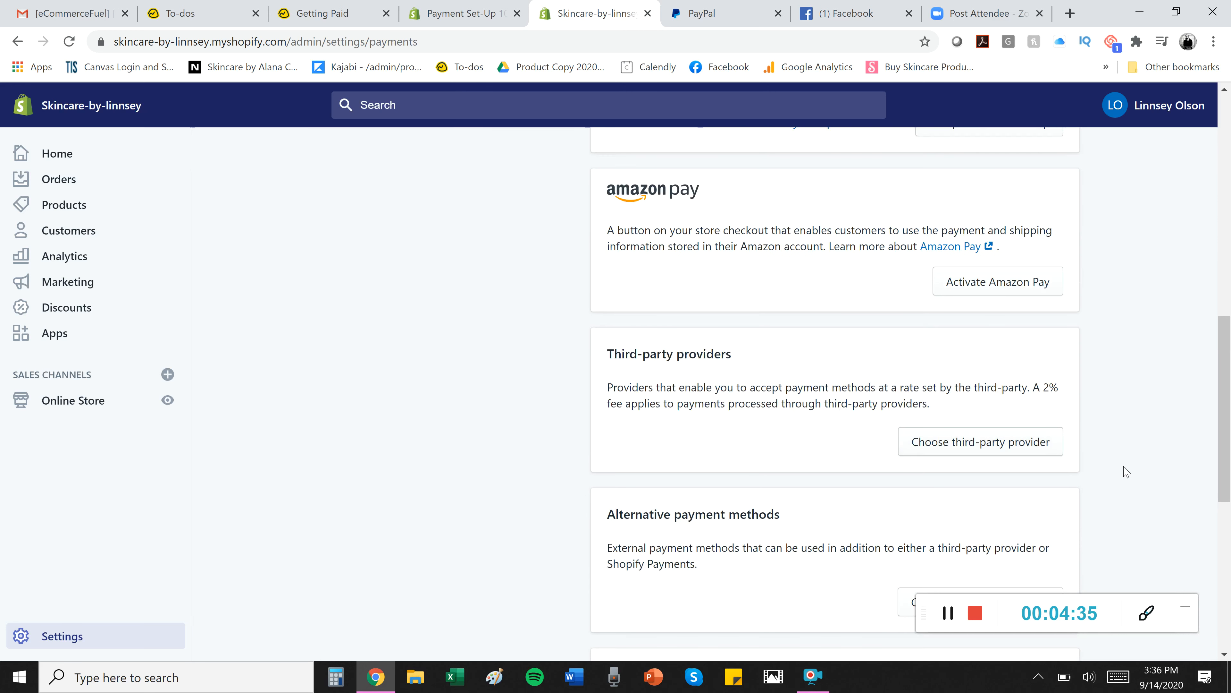
{"action": "scroll", "coordinate": [1126, 472], "scroll_direction": "down", "scroll_amount": 3}
{"action": "scroll", "coordinate": [1126, 472], "scroll_direction": "up", "scroll_amount": 2}
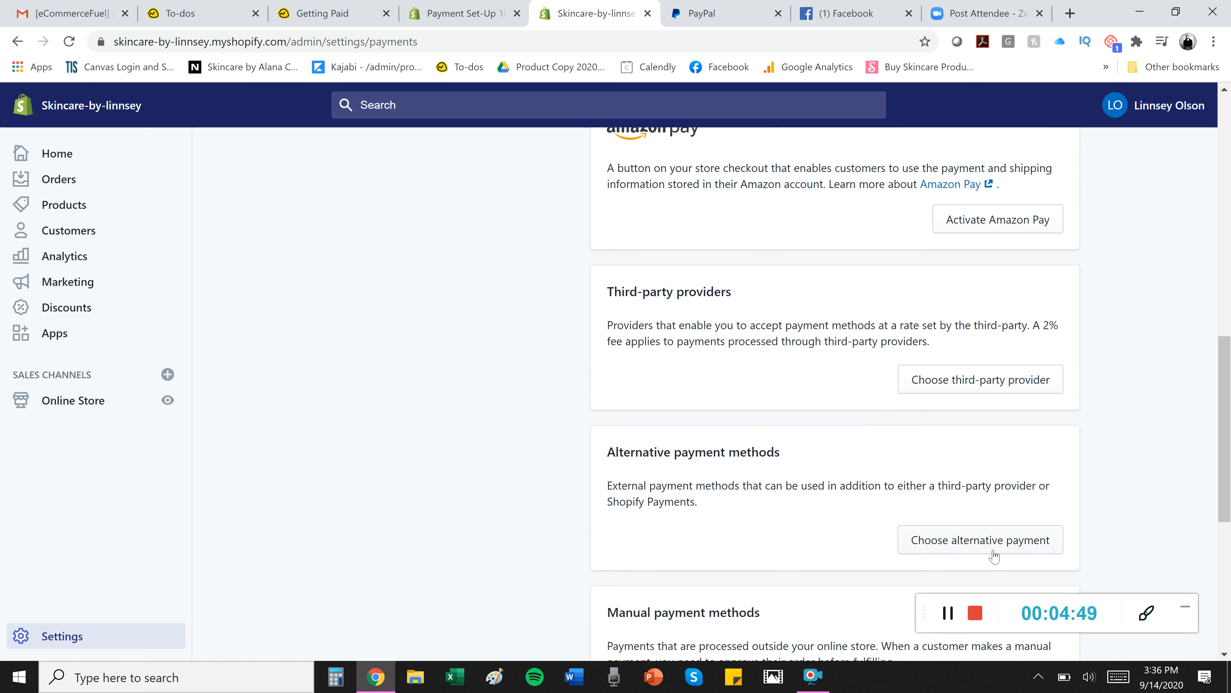
{"action": "left_click", "coordinate": [948, 608]}
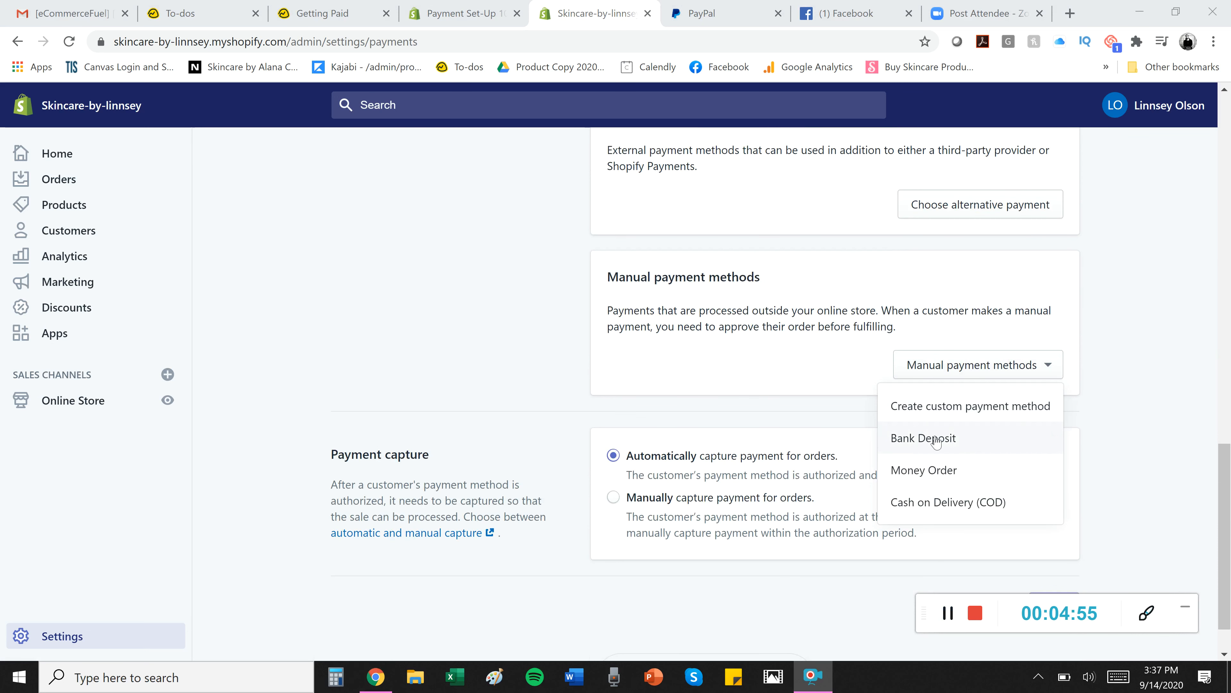
{"action": "left_click", "coordinate": [786, 580]}
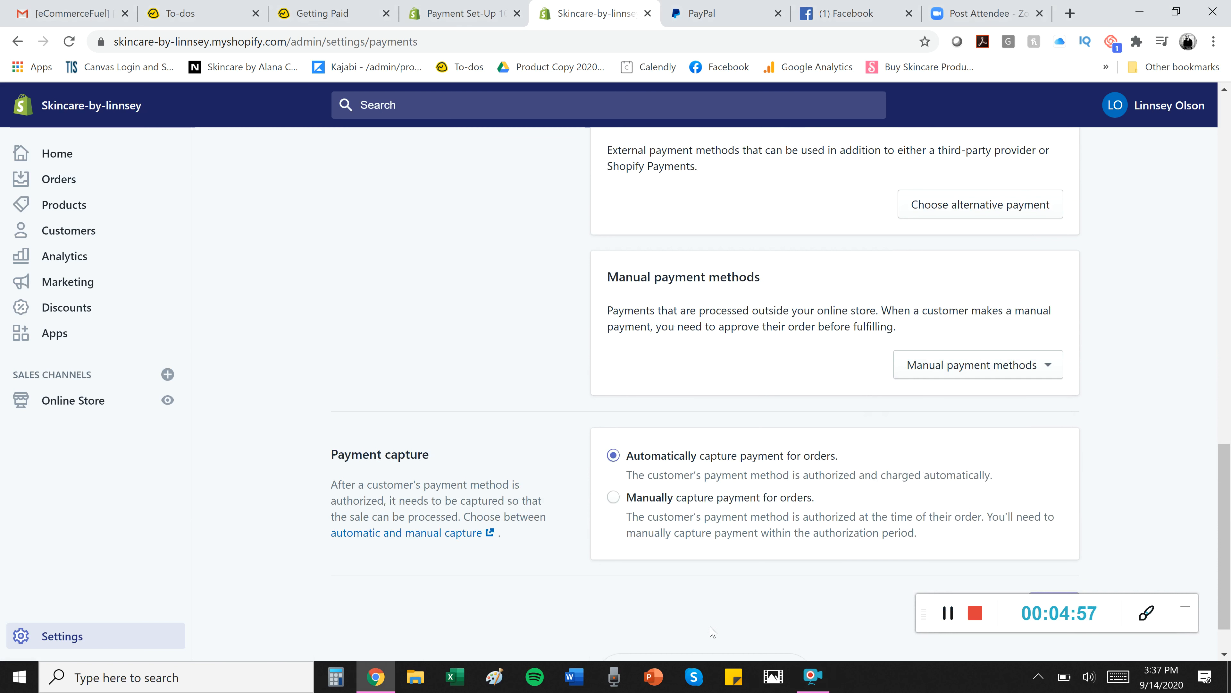
{"action": "scroll", "coordinate": [929, 435], "scroll_direction": "down", "scroll_amount": 1}
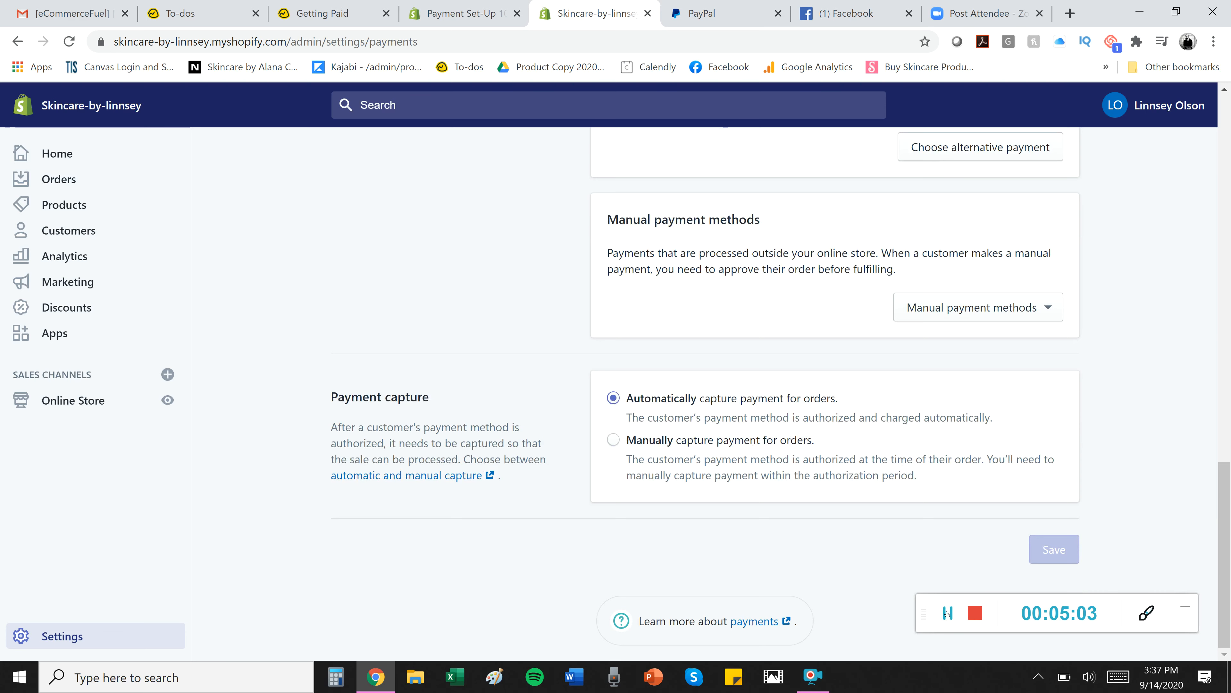
{"action": "scroll", "coordinate": [946, 601], "scroll_direction": "up", "scroll_amount": 4}
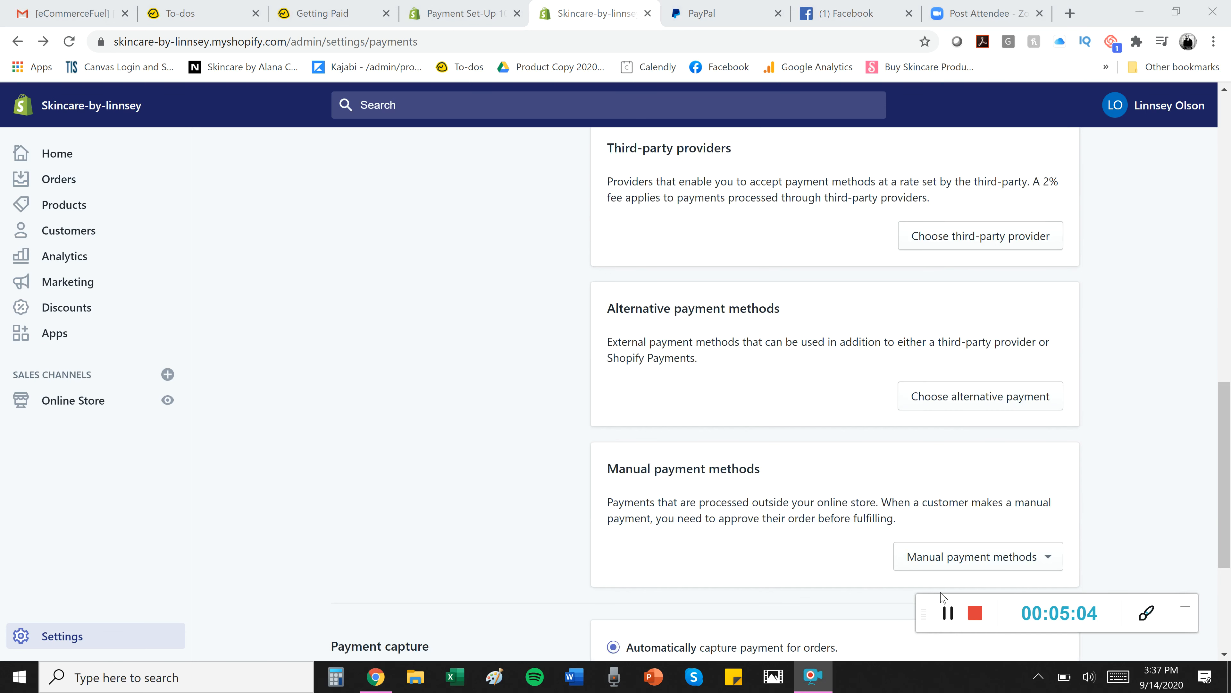
{"action": "left_click", "coordinate": [967, 396]}
{"action": "scroll", "coordinate": [553, 397], "scroll_direction": "down", "scroll_amount": 5}
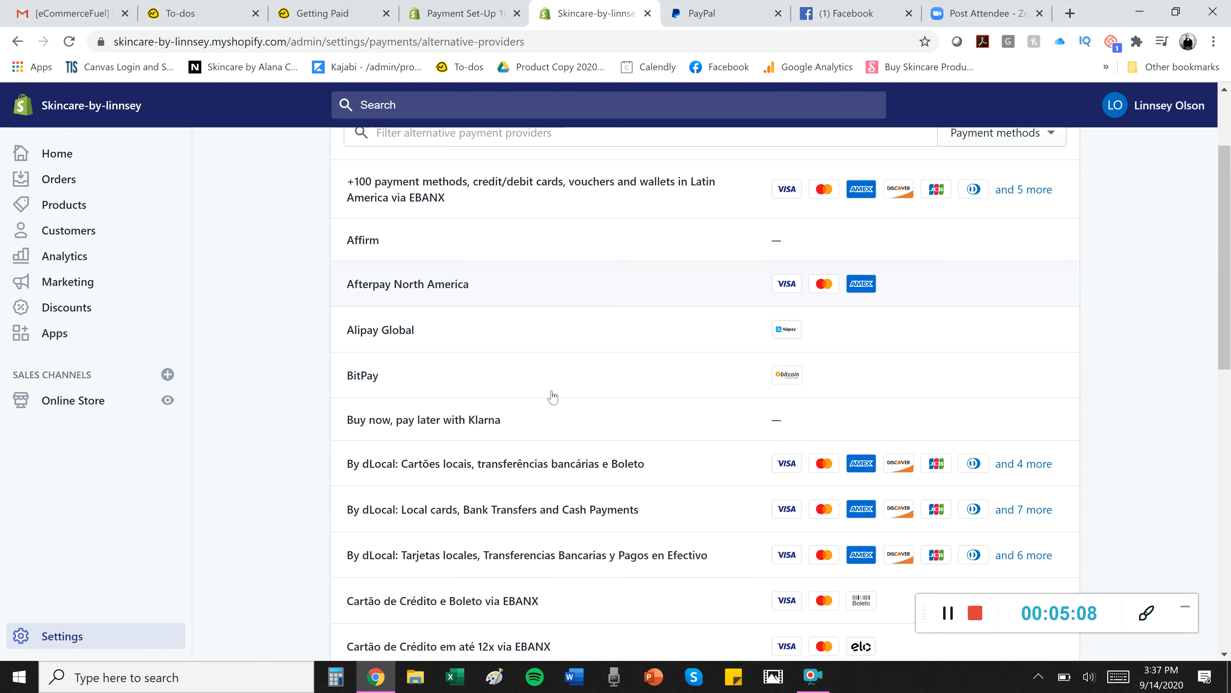
{"action": "scroll", "coordinate": [552, 397], "scroll_direction": "down", "scroll_amount": 3}
{"action": "scroll", "coordinate": [551, 398], "scroll_direction": "up", "scroll_amount": 9}
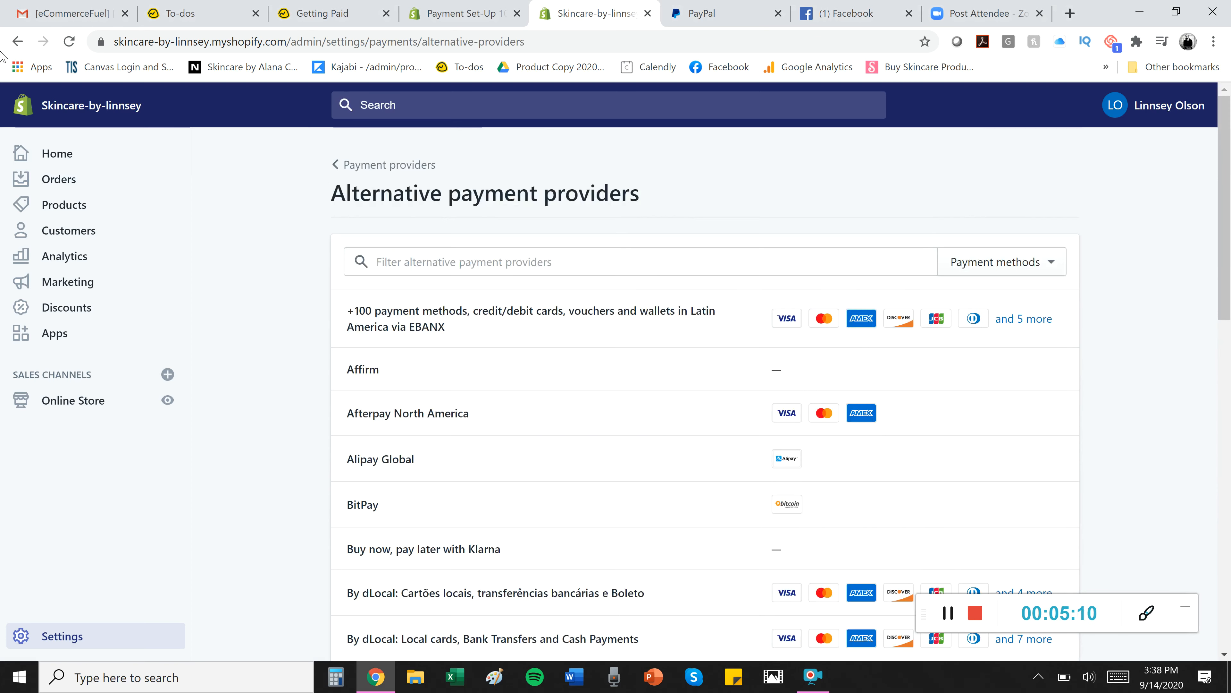
{"action": "left_click", "coordinate": [19, 44]}
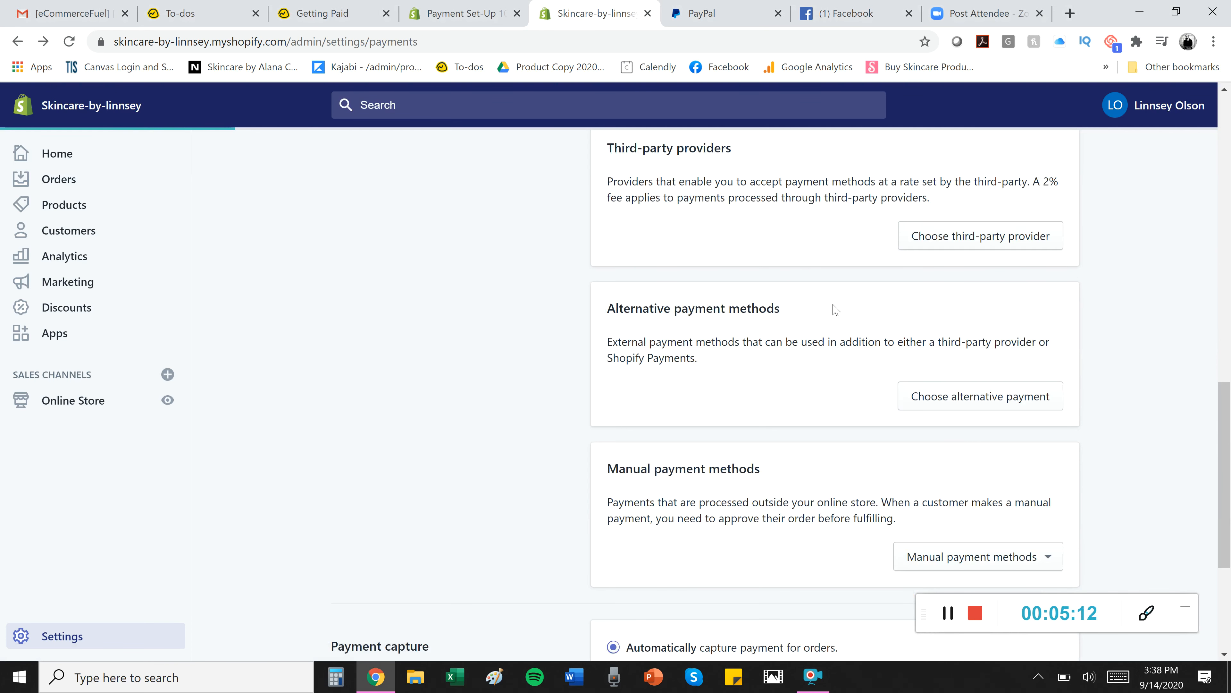
{"action": "left_click", "coordinate": [983, 239]}
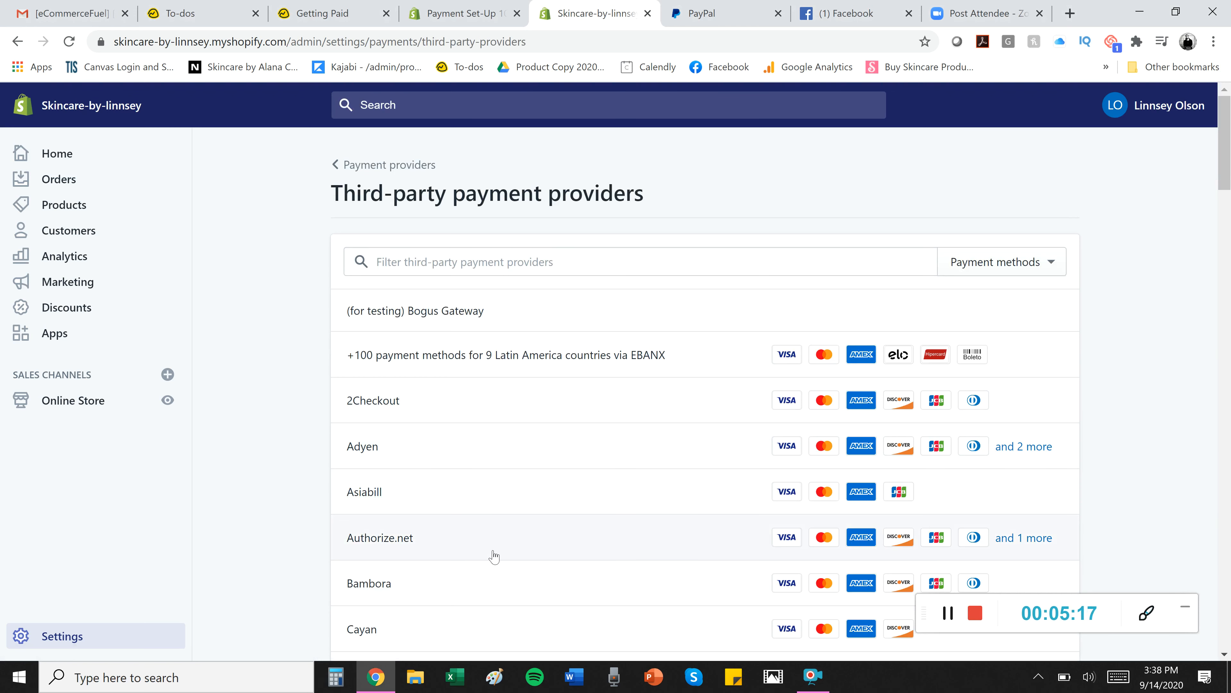
{"action": "scroll", "coordinate": [493, 555], "scroll_direction": "down", "scroll_amount": 5}
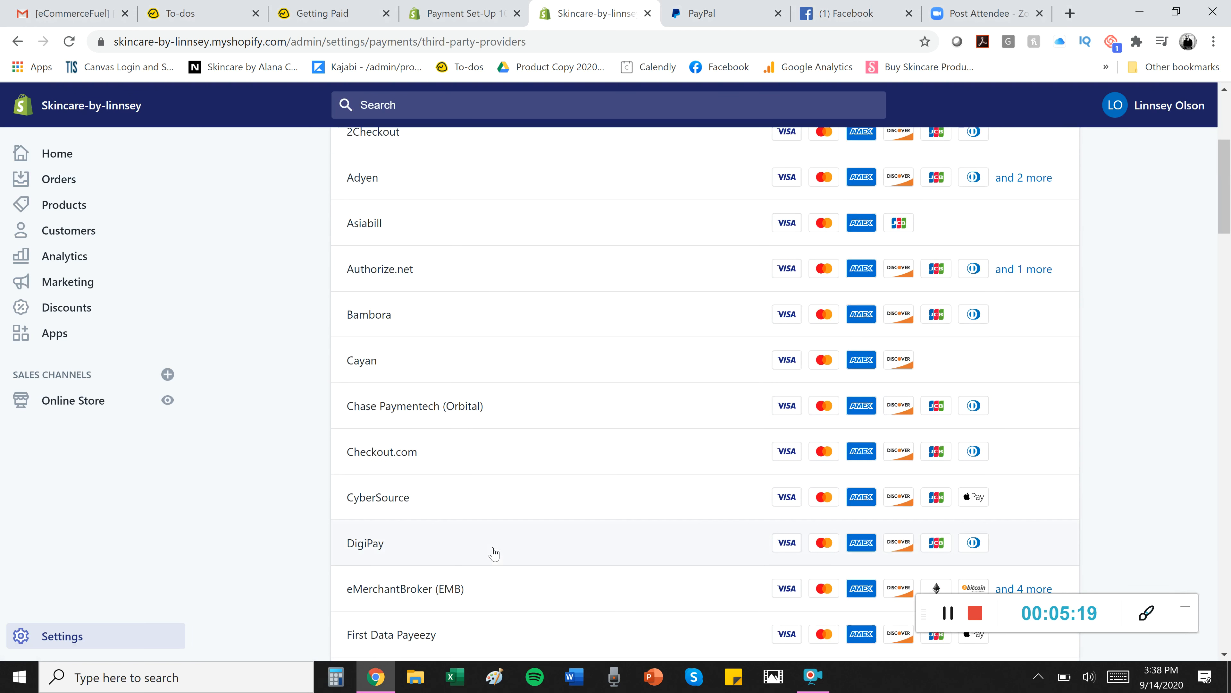
{"action": "scroll", "coordinate": [494, 553], "scroll_direction": "down", "scroll_amount": 5}
{"action": "scroll", "coordinate": [494, 553], "scroll_direction": "up", "scroll_amount": 8}
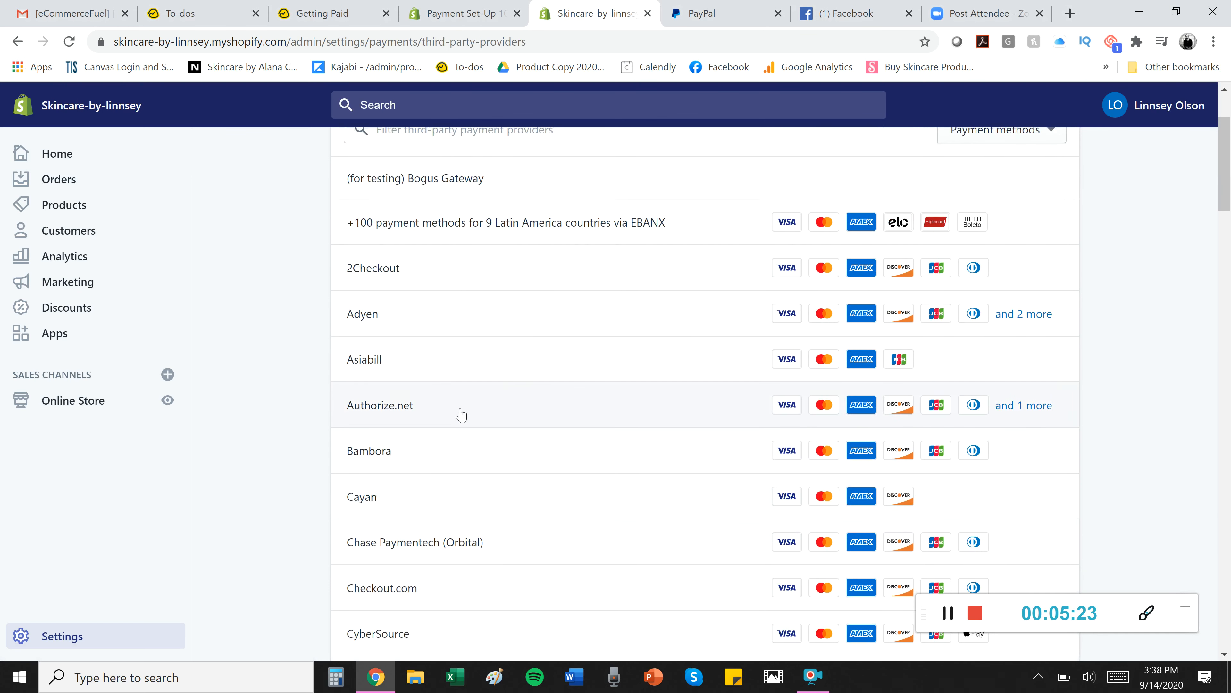
{"action": "scroll", "coordinate": [509, 390], "scroll_direction": "up", "scroll_amount": 3}
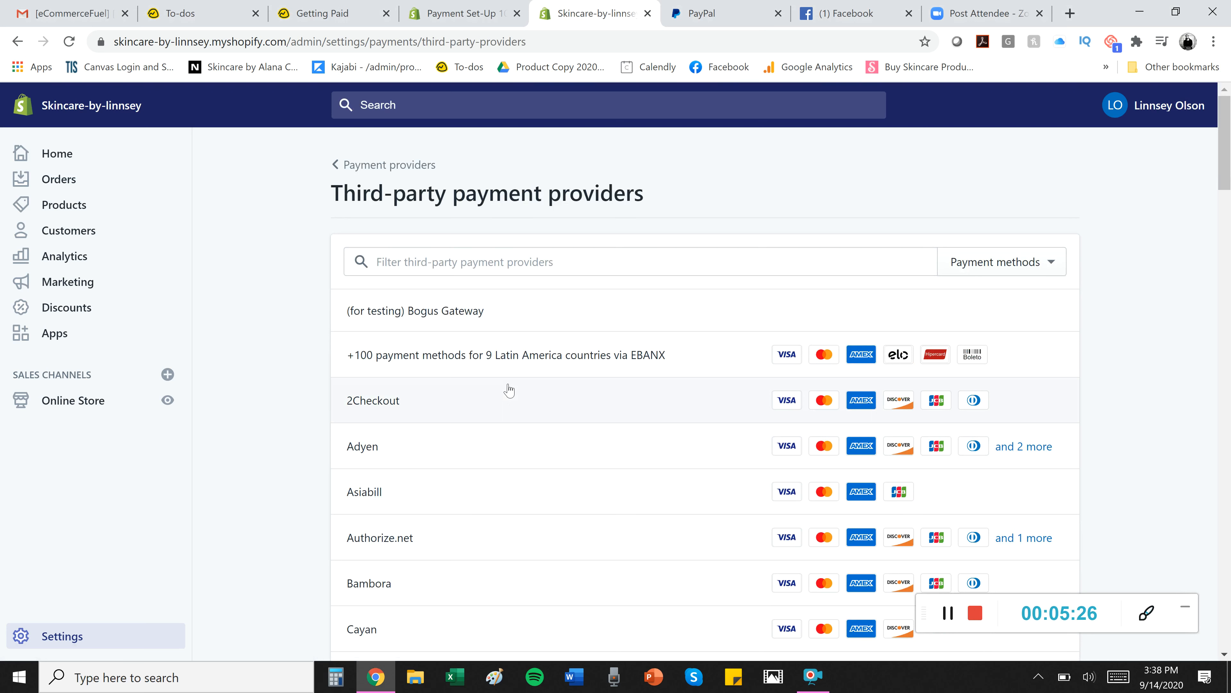
{"action": "left_click", "coordinate": [948, 614]}
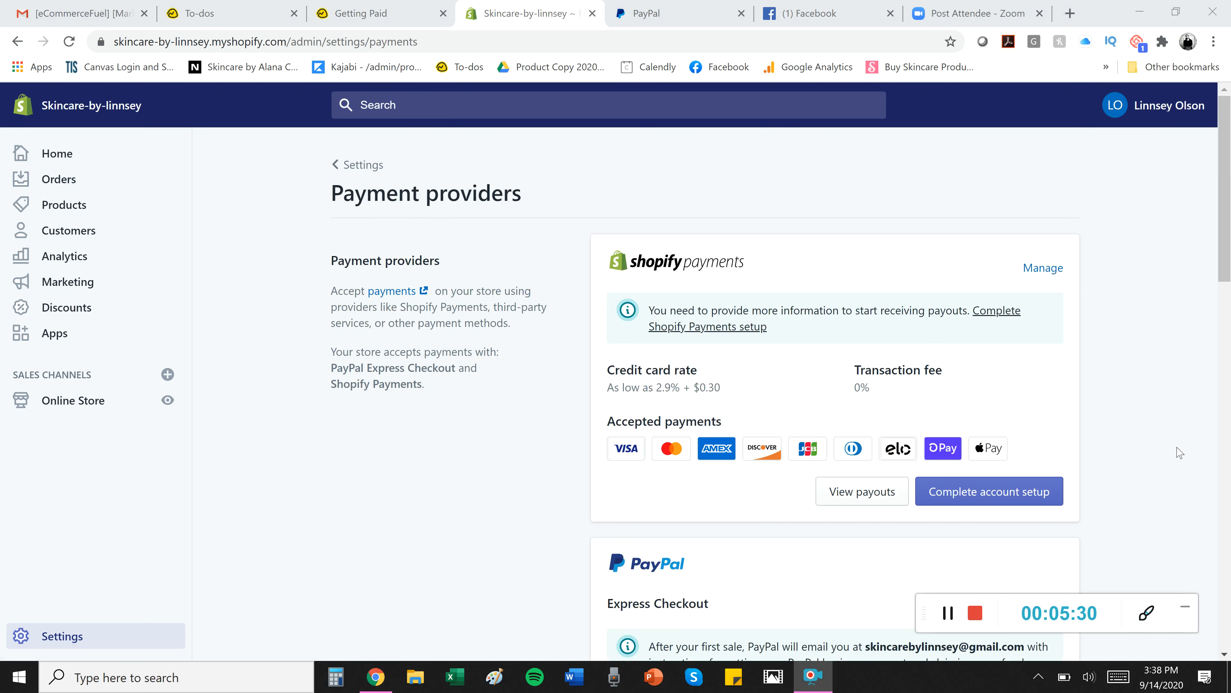